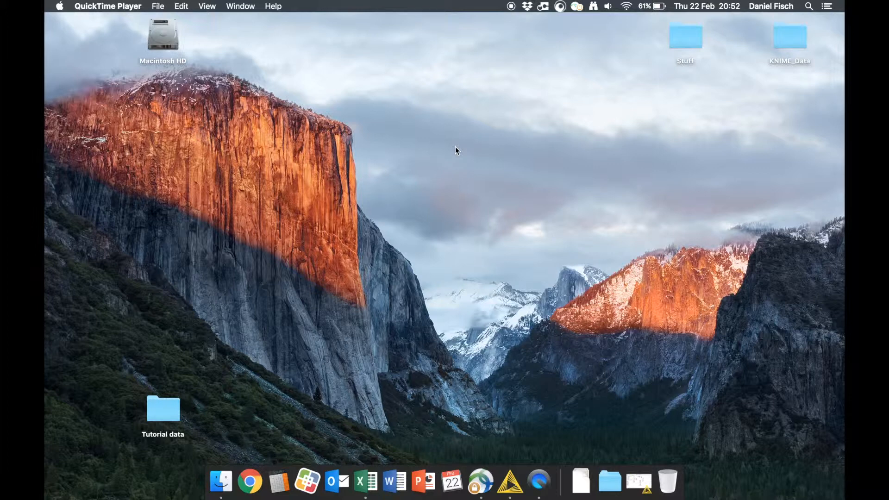
# Open the Example Images folder inside Tutorial data on the desktop and look through the names of its TIFF files.
pyautogui.doubleClick(169, 413)
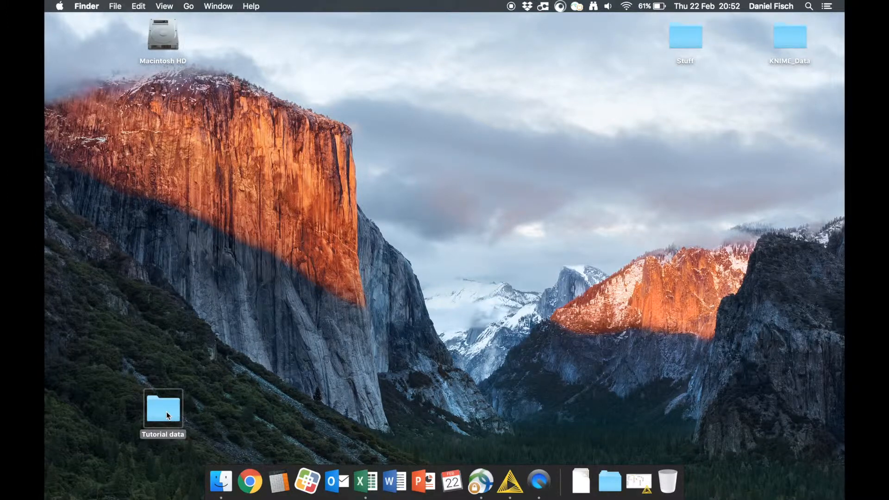
pyautogui.moveTo(314, 112); pyautogui.dragTo(297, 73)
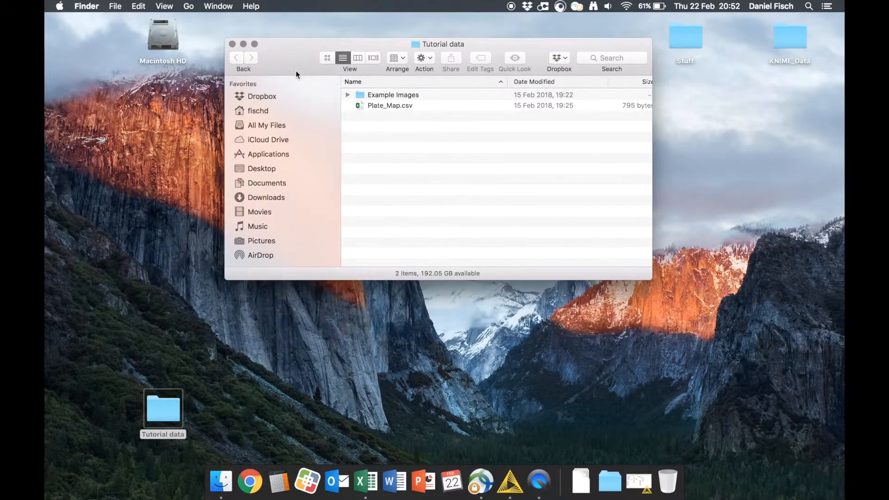
pyautogui.doubleClick(380, 96)
pyautogui.scroll(-5, 450, 135)
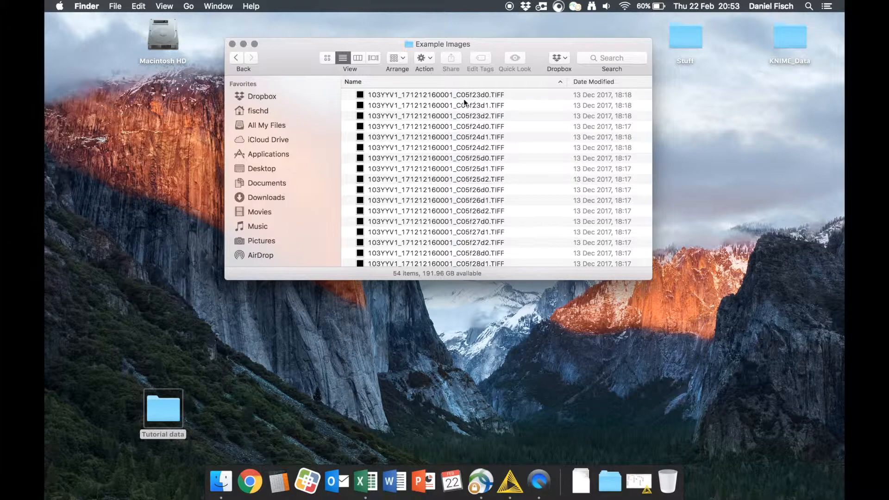
pyautogui.click(463, 45)
pyautogui.moveTo(463, 44); pyautogui.dragTo(458, 35)
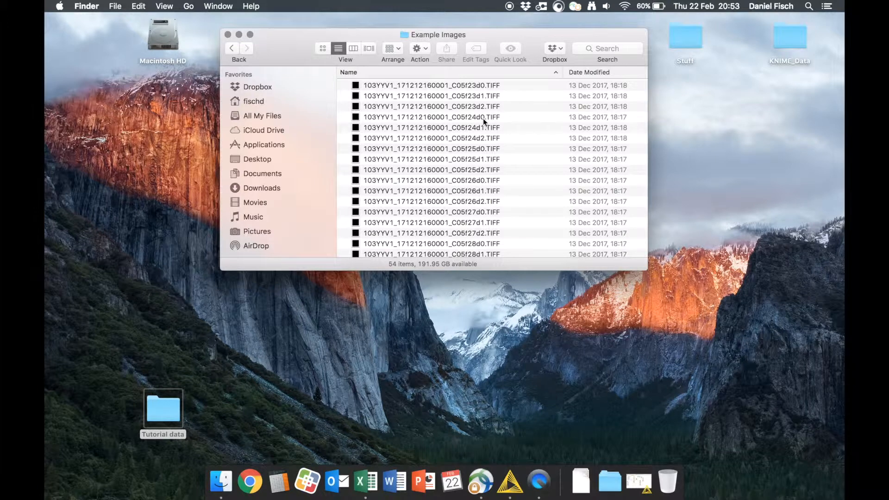
pyautogui.scroll(2, 468, 102)
pyautogui.moveTo(373, 37); pyautogui.dragTo(375, 36)
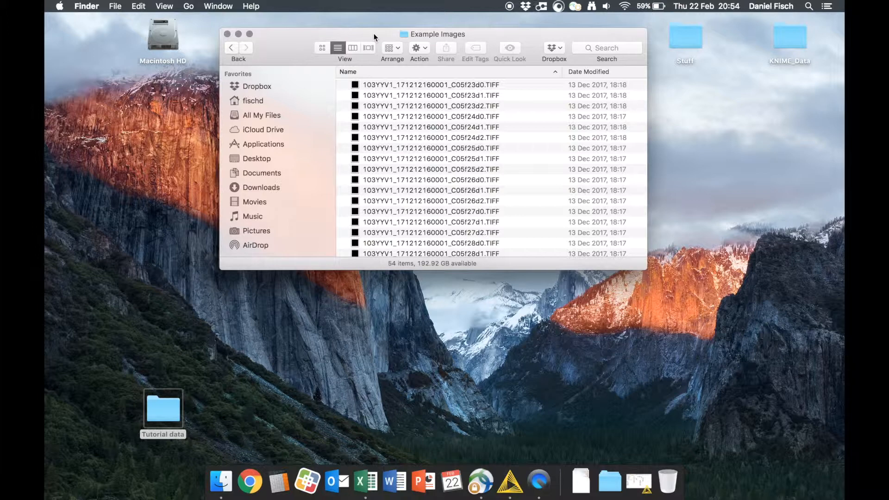
pyautogui.click(430, 37)
pyautogui.moveTo(430, 37); pyautogui.dragTo(432, 22)
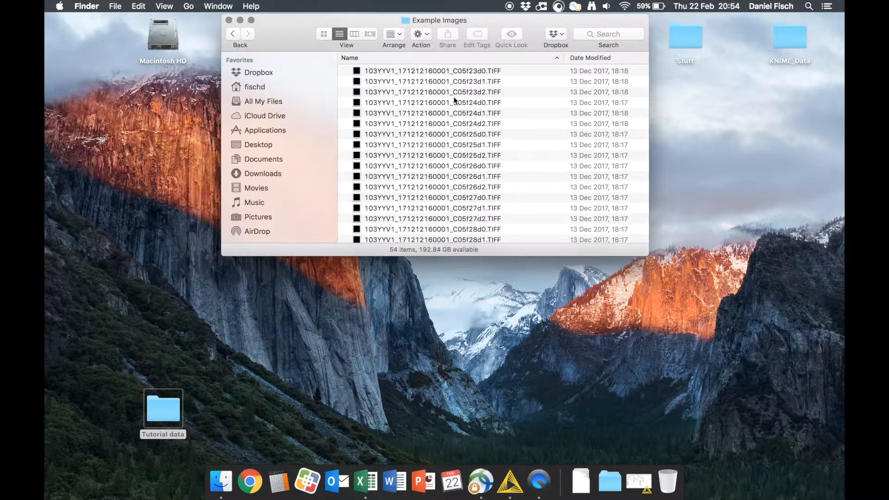
pyautogui.scroll(-10, 467, 96)
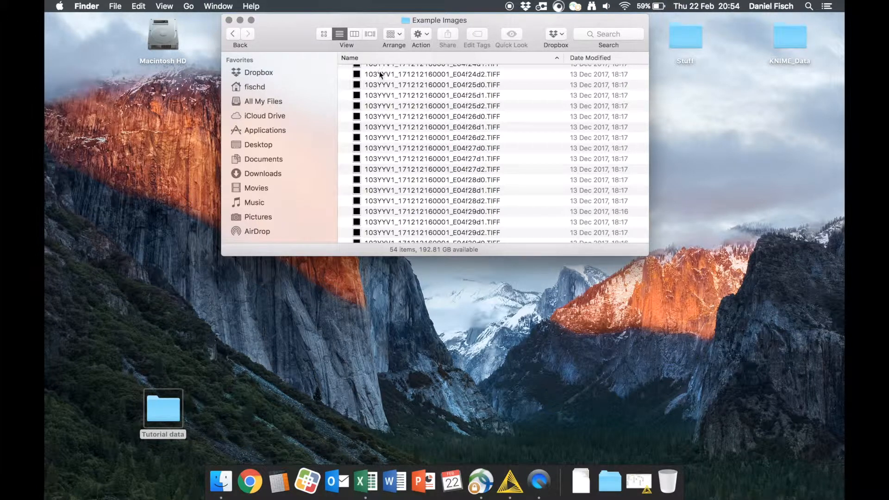
# Open Plate_Map.csv from the Tutorial data folder and fit the Sample group and Infected? columns to their headings.
pyautogui.click(234, 34)
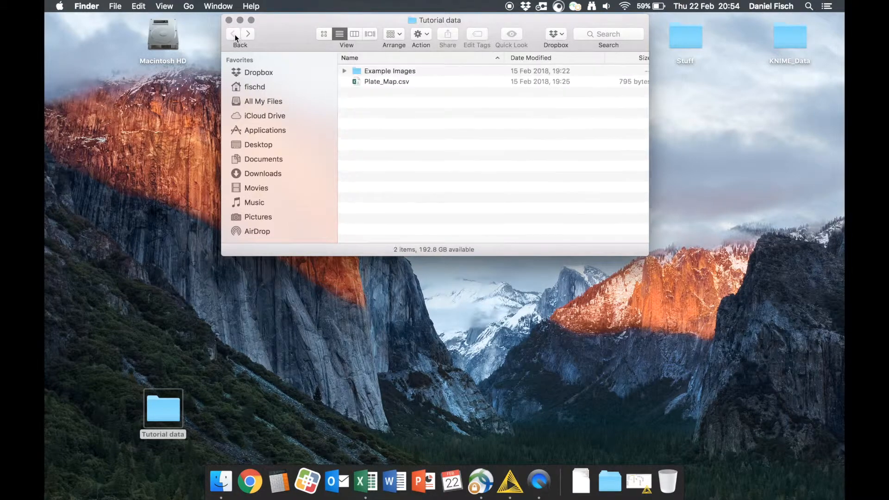
pyautogui.doubleClick(377, 82)
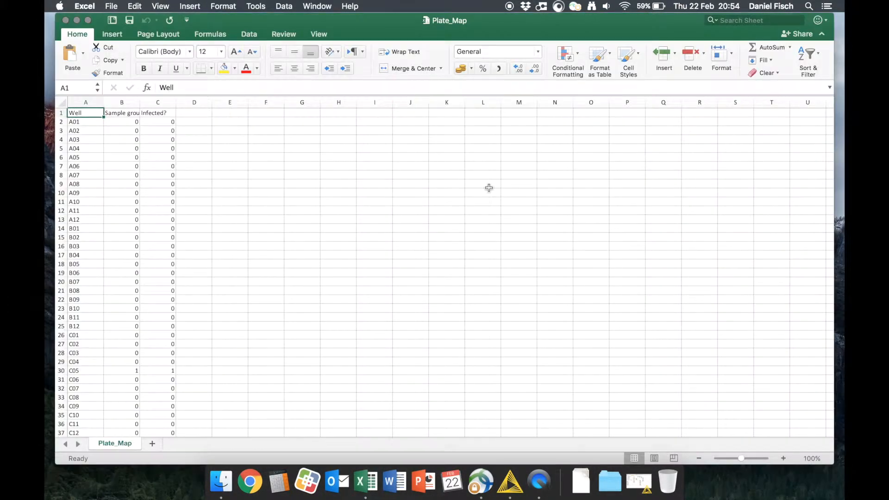
pyautogui.moveTo(176, 102); pyautogui.dragTo(174, 104)
pyautogui.doubleClick(139, 102)
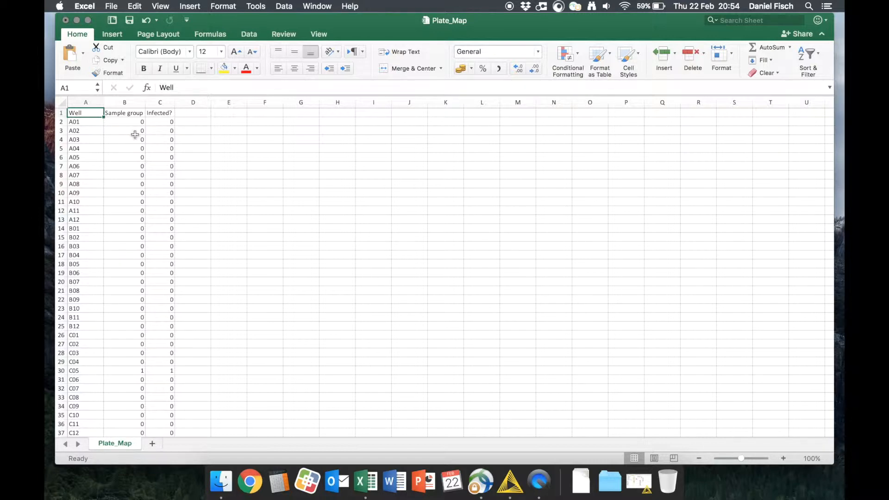
# Examine the plate map's column headings and the sample group and infection entries for wells C05 and E04.
pyautogui.scroll(-2, 137, 139)
pyautogui.scroll(2, 138, 139)
pyautogui.click(125, 113)
pyautogui.click(168, 113)
pyautogui.scroll(-1, 204, 142)
pyautogui.scroll(-6, 204, 142)
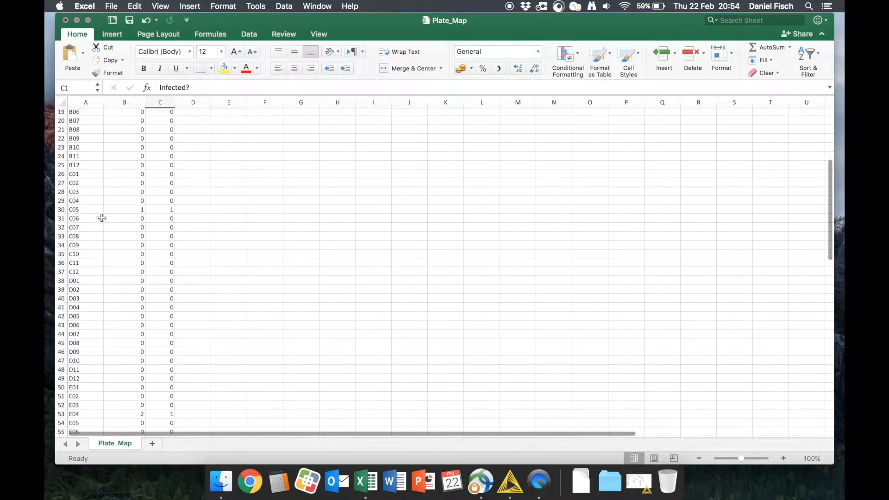
pyautogui.click(126, 210)
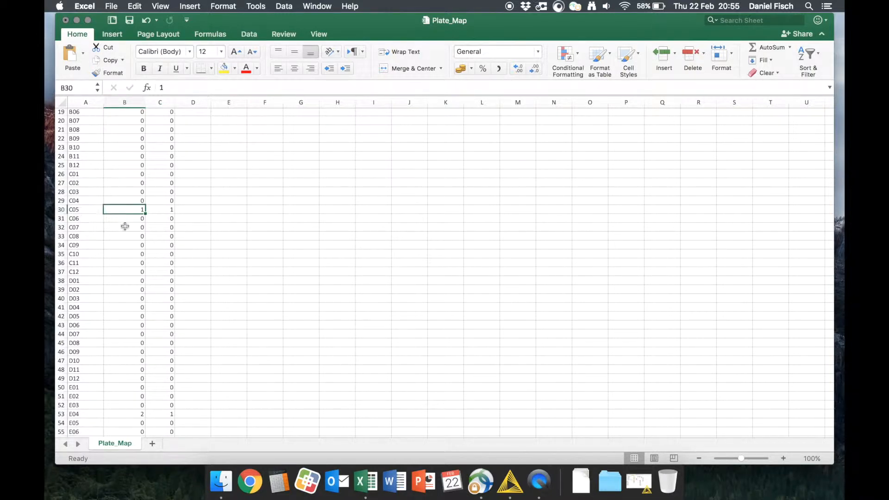
pyautogui.click(159, 209)
pyautogui.scroll(-10, 187, 192)
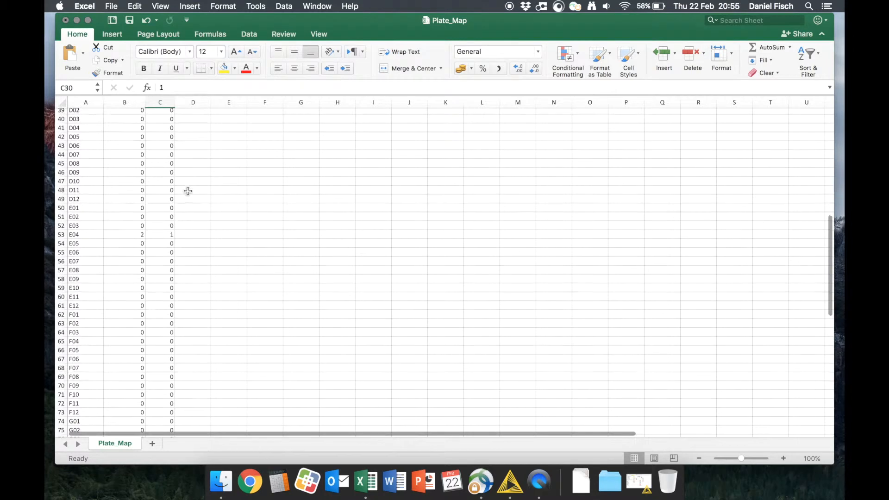
pyautogui.click(120, 235)
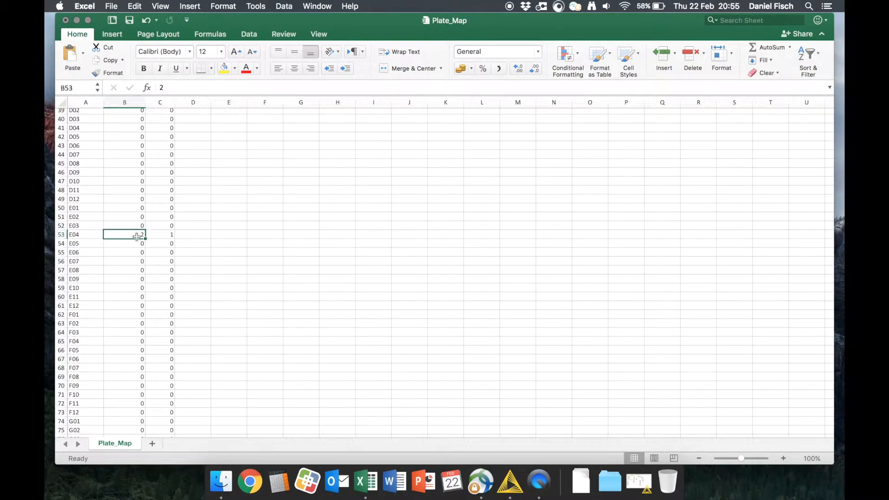
pyautogui.click(173, 235)
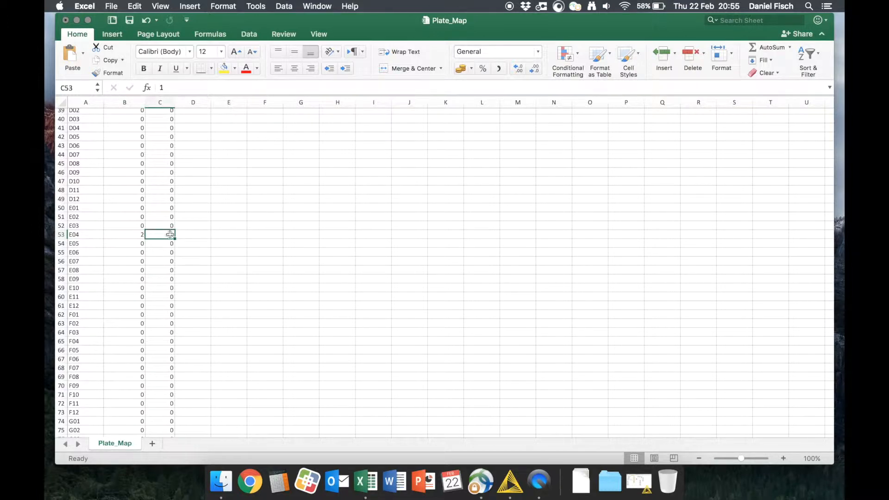
pyautogui.scroll(-1, 192, 216)
# Close the Plate_Map workbook, saving its changes and keeping the CSV format.
pyautogui.click(65, 20)
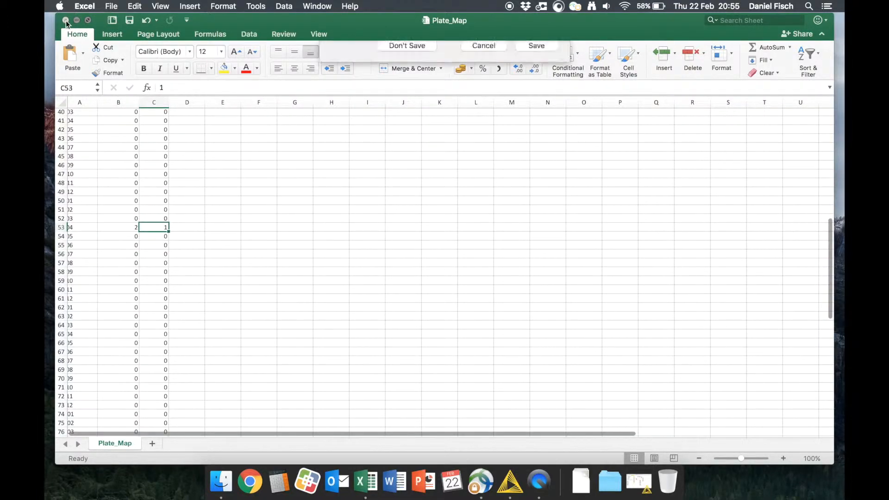
pyautogui.click(530, 95)
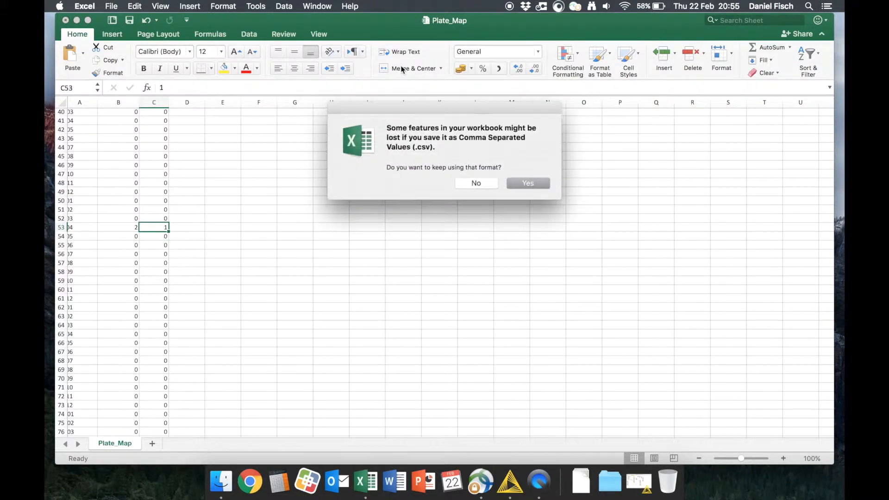
pyautogui.click(526, 182)
pyautogui.click(419, 134)
pyautogui.click(415, 132)
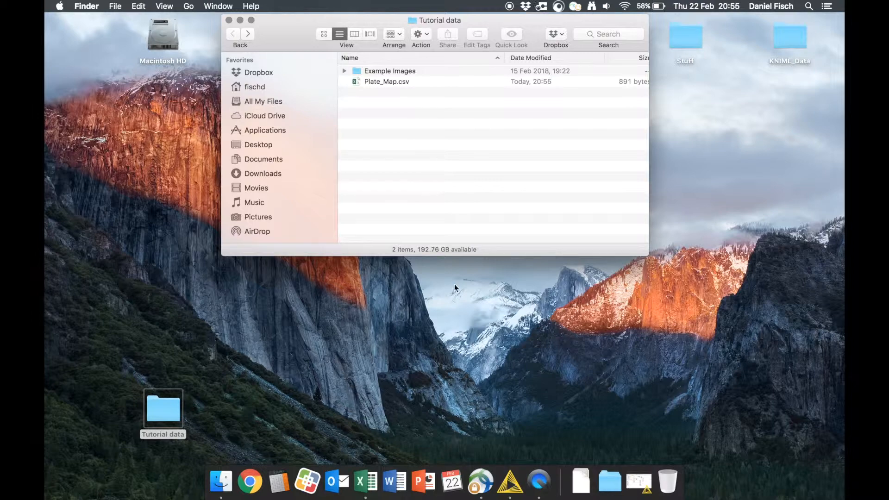
# Switch to KNIME Analytics Platform and open the configuration of the HRMAn workflow's File Upload node.
pyautogui.click(514, 485)
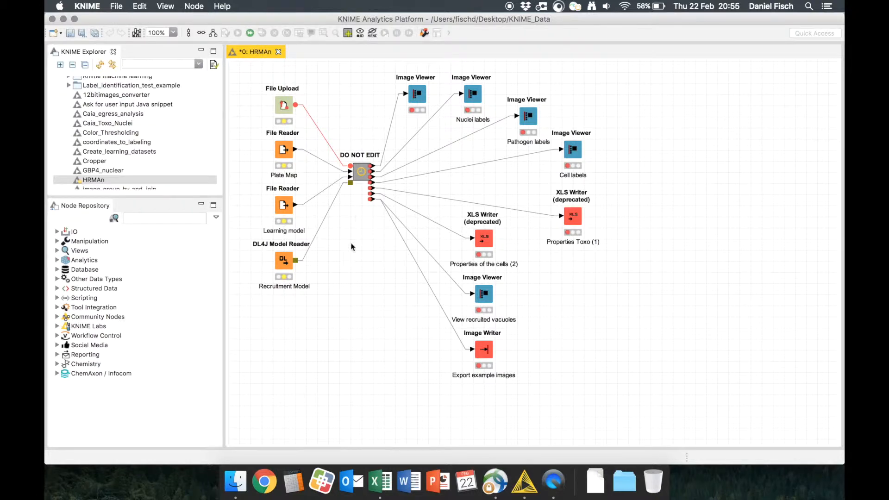
pyautogui.doubleClick(284, 111)
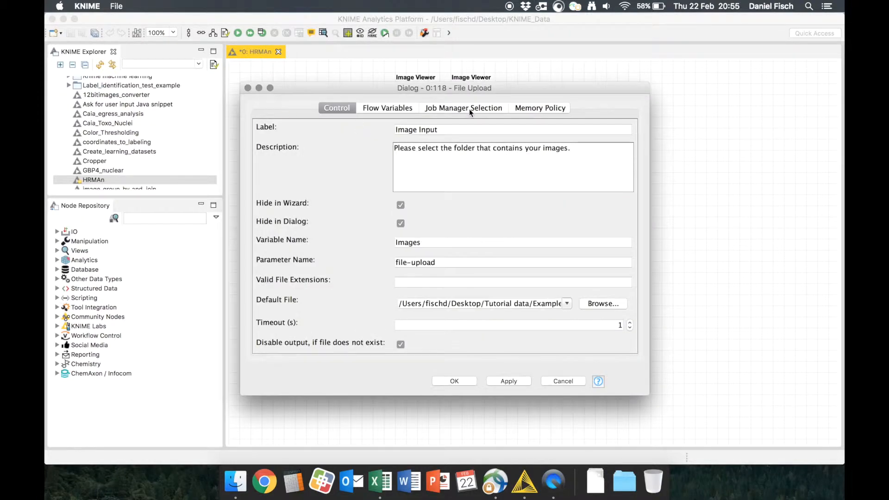
pyautogui.moveTo(458, 94); pyautogui.dragTo(616, 87)
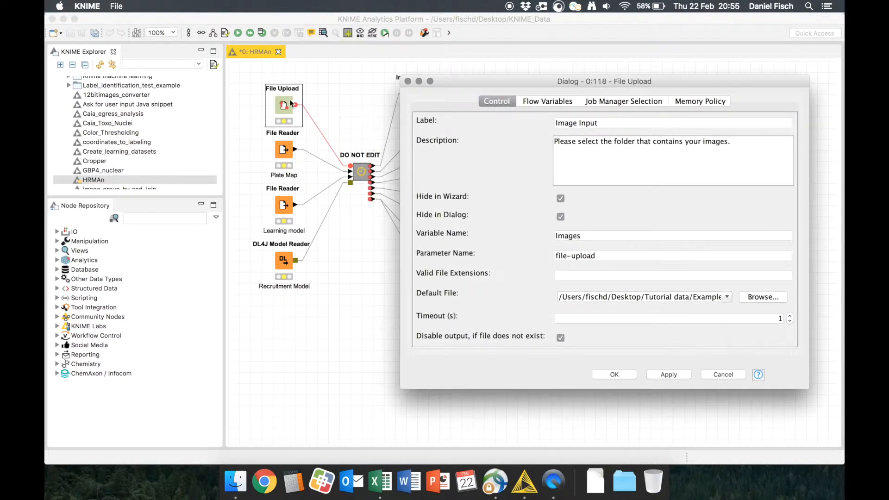
pyautogui.moveTo(498, 80); pyautogui.dragTo(340, 54)
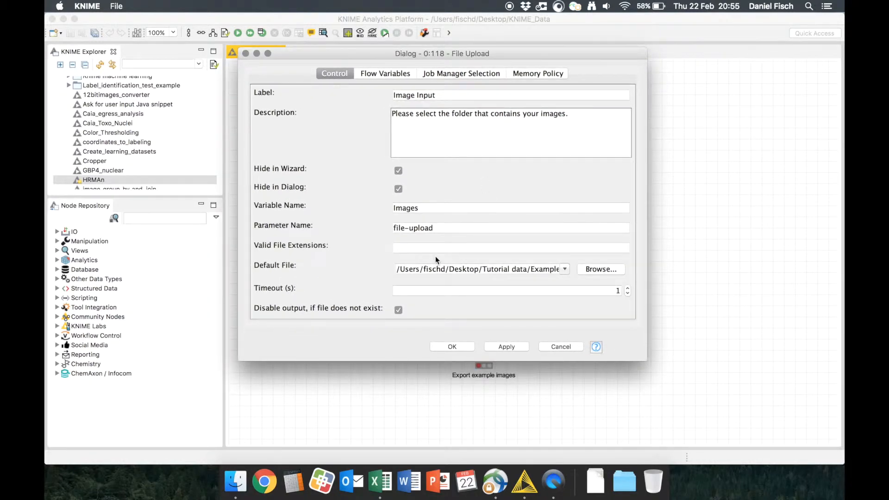
# Set the File Upload node's default file to the Example Images folder in Desktop > Tutorial data and accept the configuration.
pyautogui.click(597, 272)
pyautogui.click(502, 177)
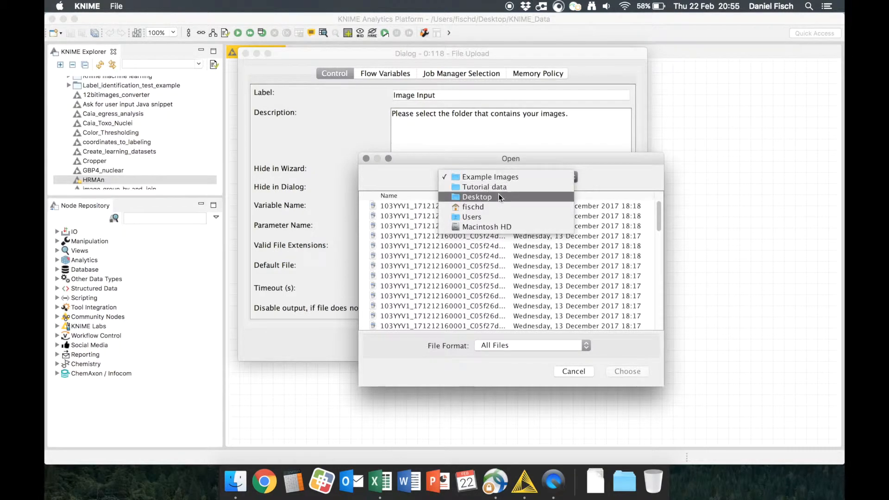
pyautogui.click(500, 195)
pyautogui.doubleClick(397, 227)
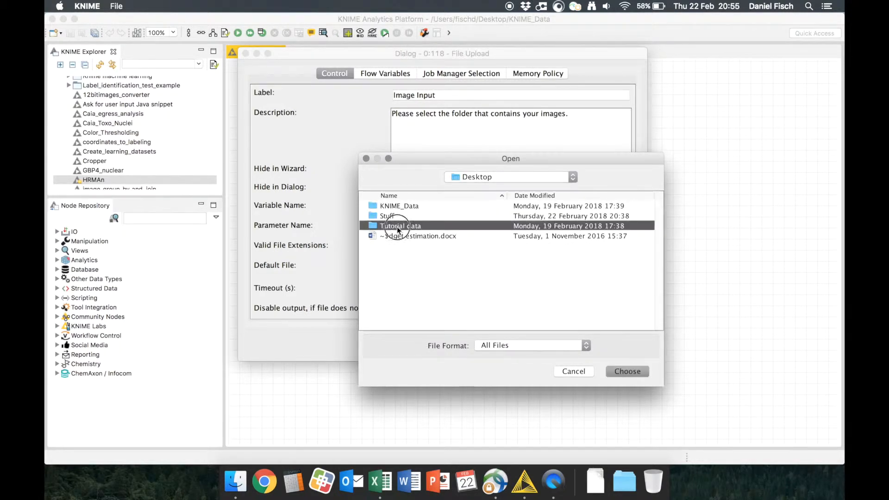
pyautogui.click(416, 207)
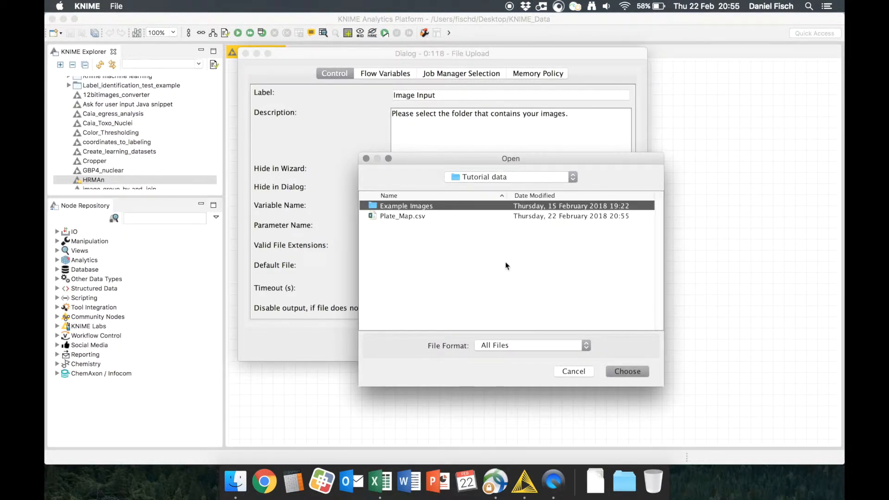
pyautogui.doubleClick(417, 207)
pyautogui.click(495, 178)
pyautogui.click(494, 186)
pyautogui.click(410, 206)
pyautogui.click(627, 371)
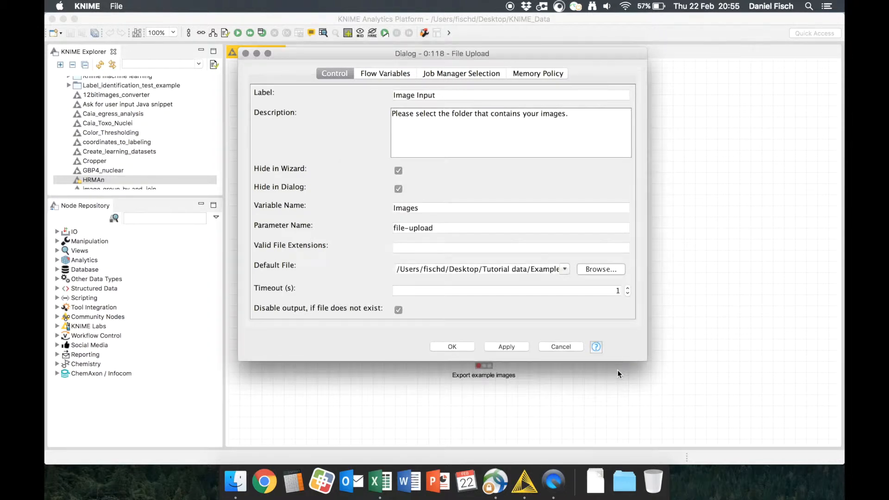
pyautogui.click(460, 348)
# Configure the Plate Map File Reader node to read Plate_Map.csv from the Tutorial data folder on the Desktop.
pyautogui.doubleClick(283, 151)
pyautogui.click(544, 69)
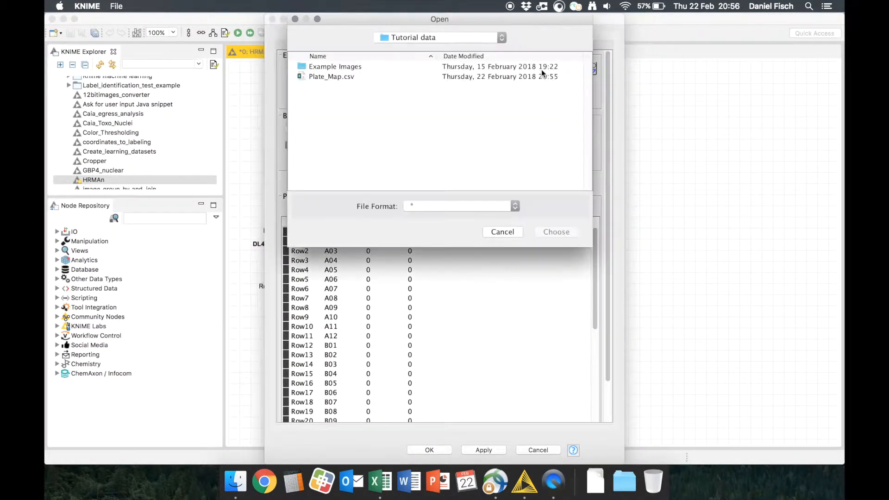
pyautogui.click(407, 38)
pyautogui.click(407, 48)
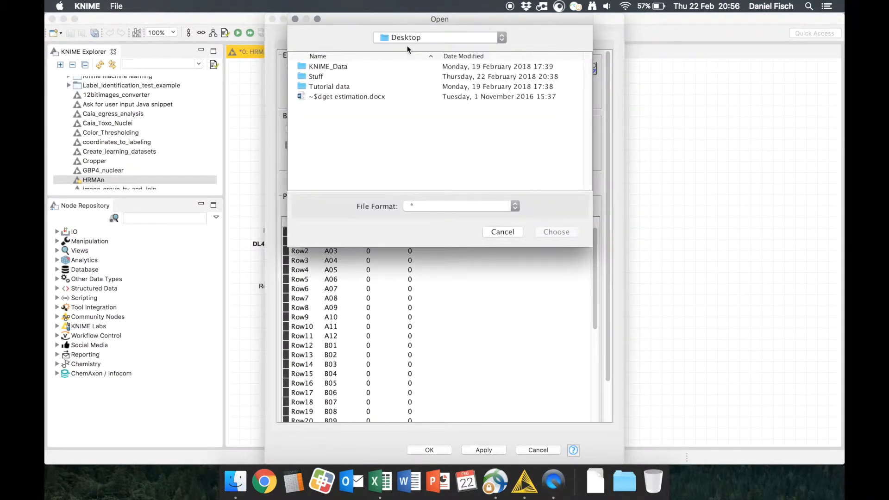
pyautogui.click(335, 87)
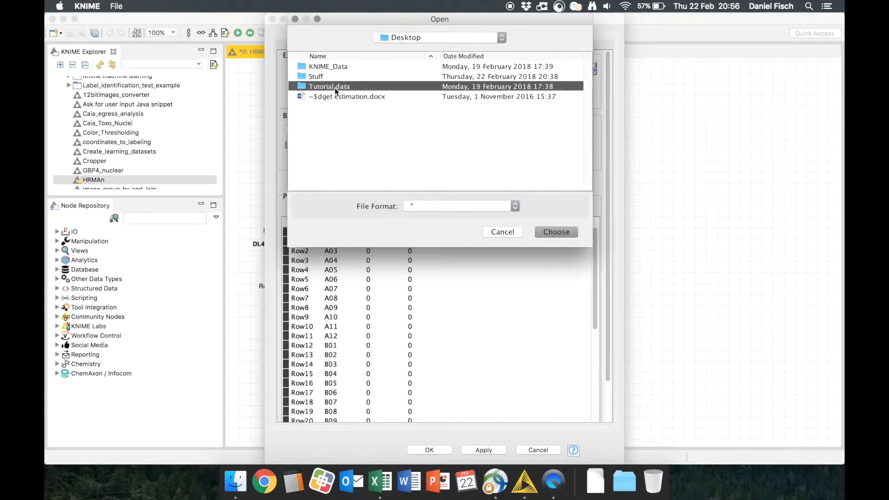
pyautogui.doubleClick(335, 88)
pyautogui.click(339, 75)
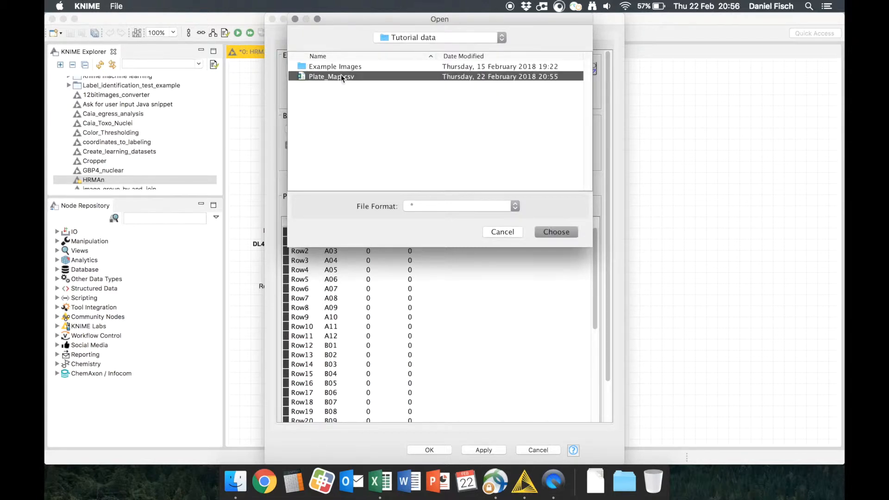
pyautogui.click(558, 232)
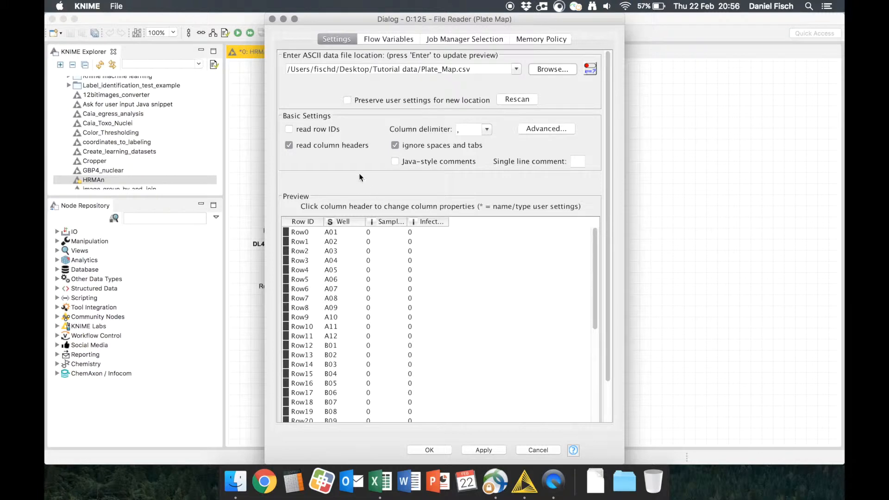
# Examine the plate map preview, checking the sample group and infection entries for wells C05 and E04.
pyautogui.scroll(-10, 387, 260)
pyautogui.scroll(10, 387, 260)
pyautogui.scroll(-5, 387, 259)
pyautogui.scroll(-1, 387, 257)
pyautogui.click(369, 383)
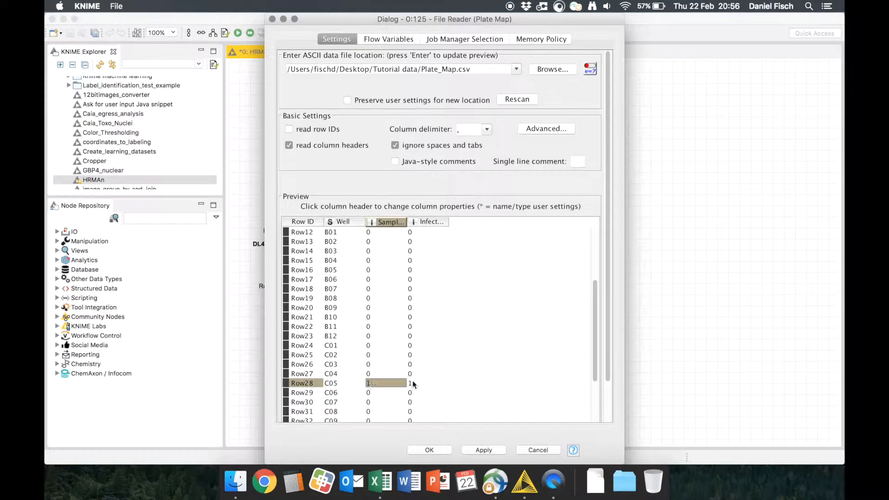
pyautogui.scroll(-1, 609, 224)
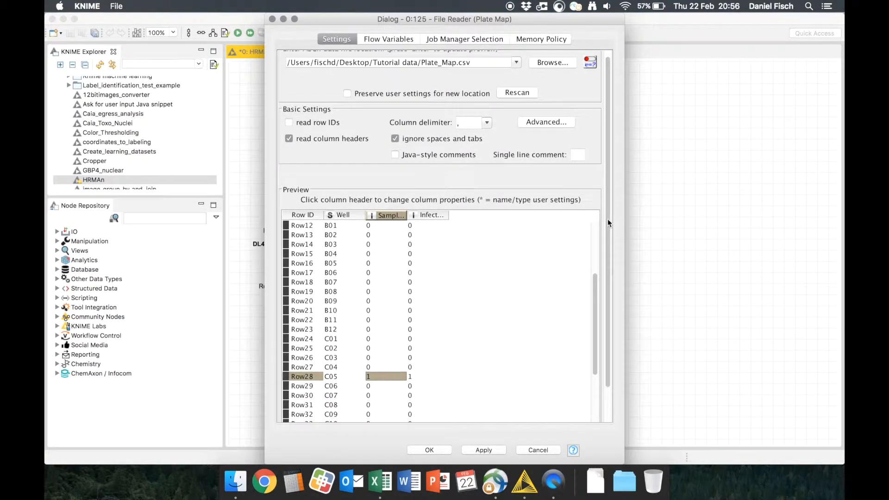
pyautogui.scroll(-3, 608, 222)
pyautogui.scroll(-6, 374, 258)
pyautogui.scroll(-1, 374, 258)
pyautogui.scroll(-1, 361, 290)
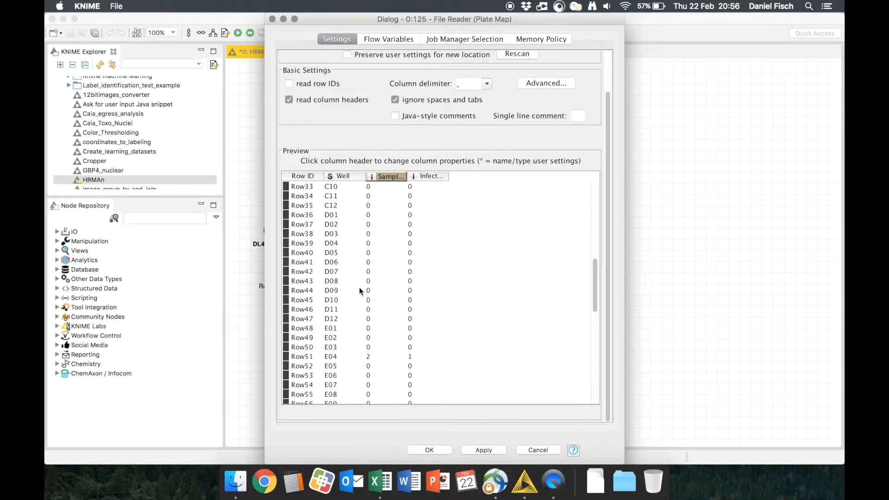
pyautogui.click(364, 356)
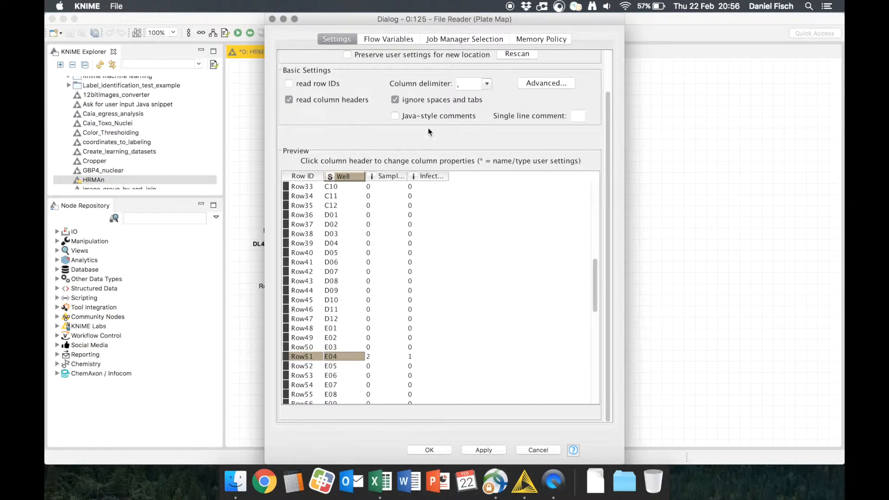
# Accept the existing configurations of the Plate Map and Learning model File Readers and the Recruitment Model DL4J Model Reader.
pyautogui.click(429, 450)
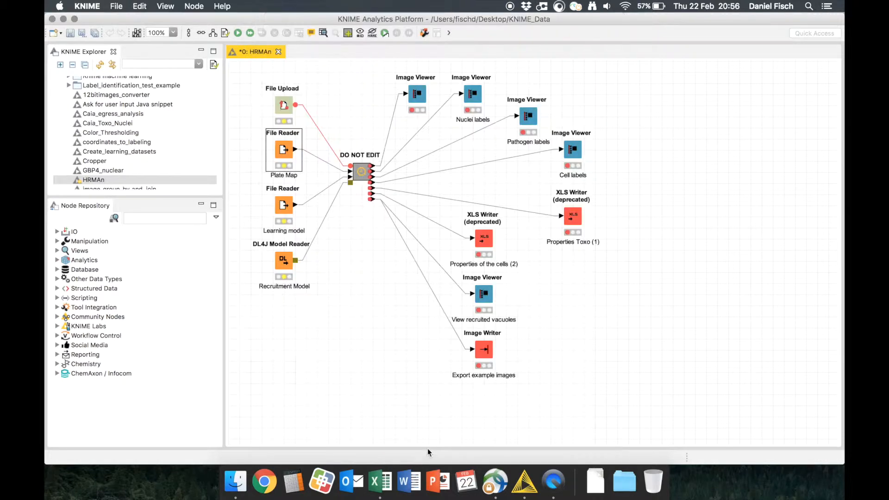
pyautogui.doubleClick(284, 207)
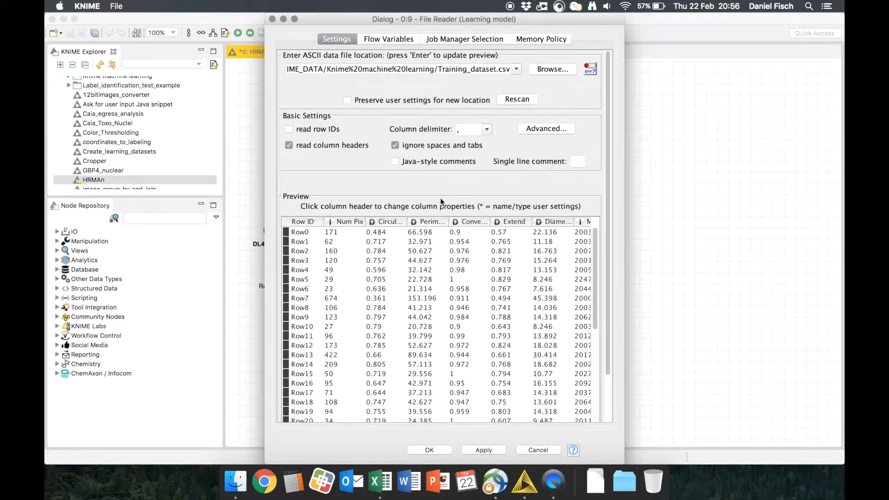
pyautogui.click(429, 450)
pyautogui.click(350, 308)
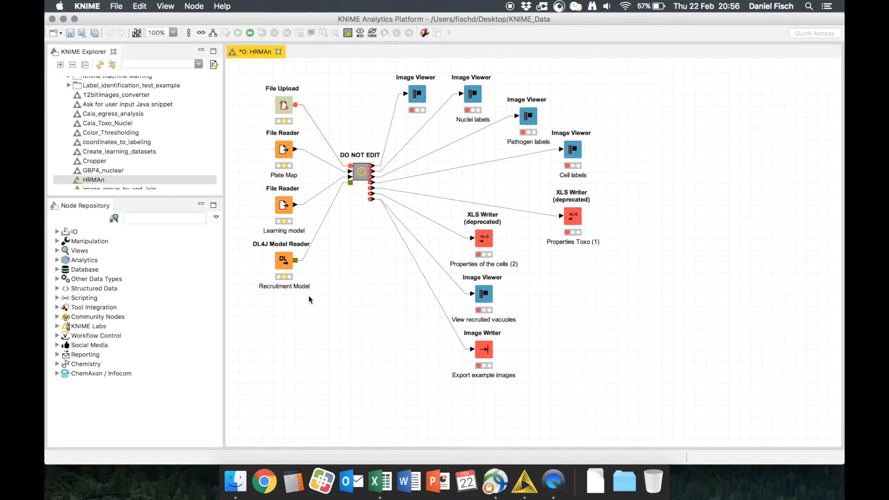
pyautogui.doubleClick(282, 263)
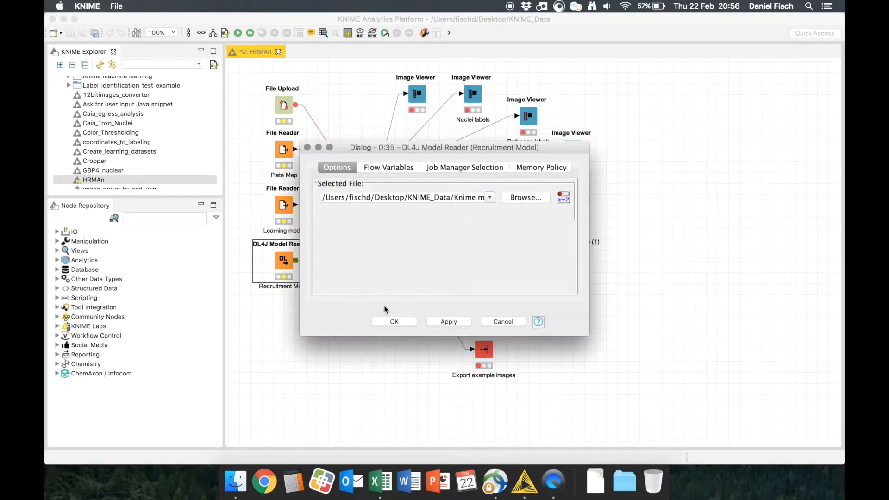
pyautogui.click(391, 323)
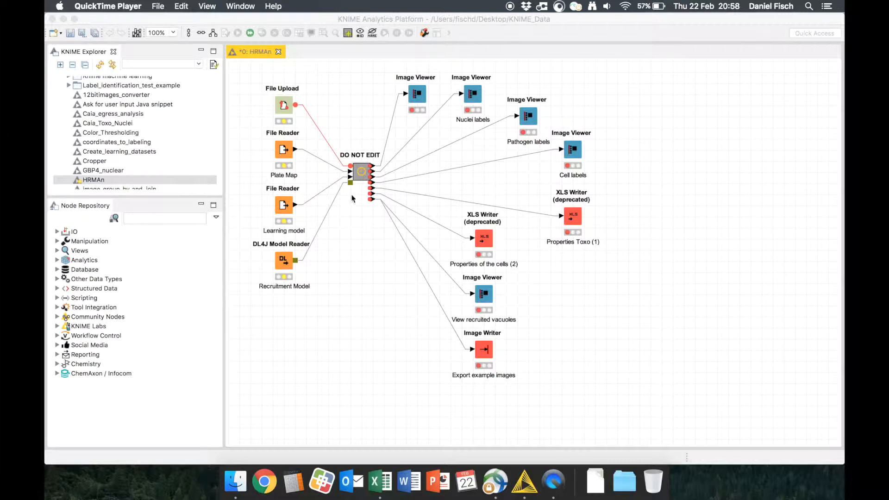
# Execute the first, unlabelled Image Viewer node and enter 3 as the number of imaging channels.
pyautogui.click(419, 99)
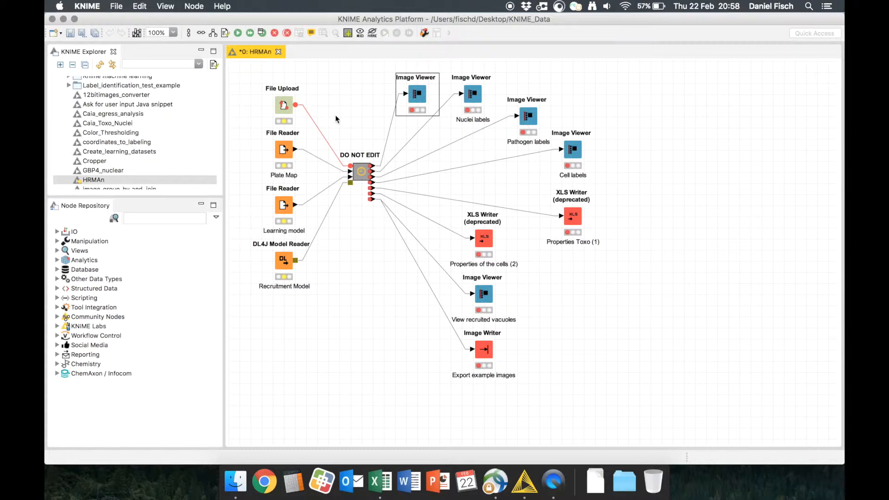
pyautogui.moveTo(422, 187); pyautogui.dragTo(422, 125)
pyautogui.click(404, 187)
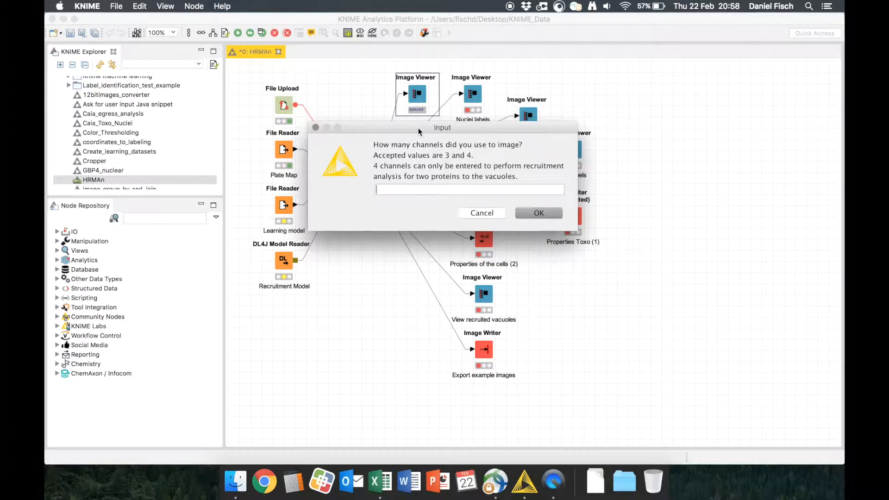
pyautogui.write('3')
pyautogui.press('Return')
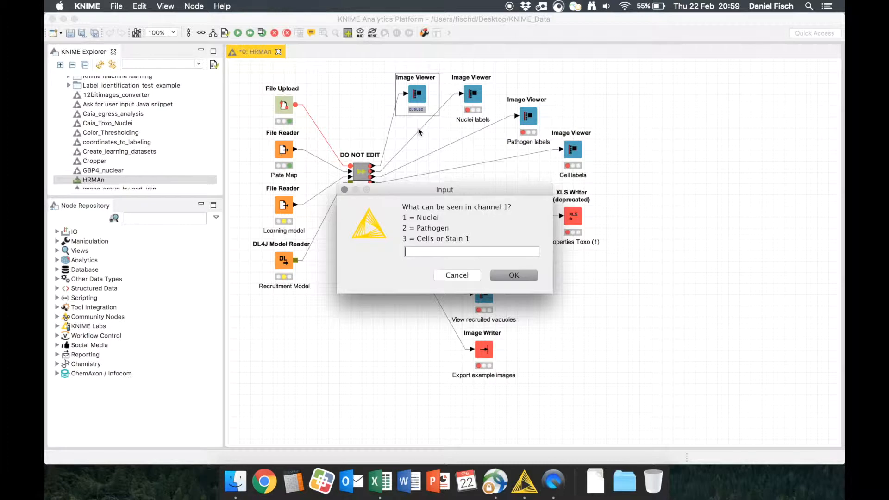
# Assign channel 1 to Nuclei, channel 2 to Pathogen and channel 3 to Cells or Stain 1, and confirm the assignment with 1 (Yes).
pyautogui.write('1')
pyautogui.press('Return')
pyautogui.write('2')
pyautogui.press('Return')
pyautogui.write('3')
pyautogui.press('Return')
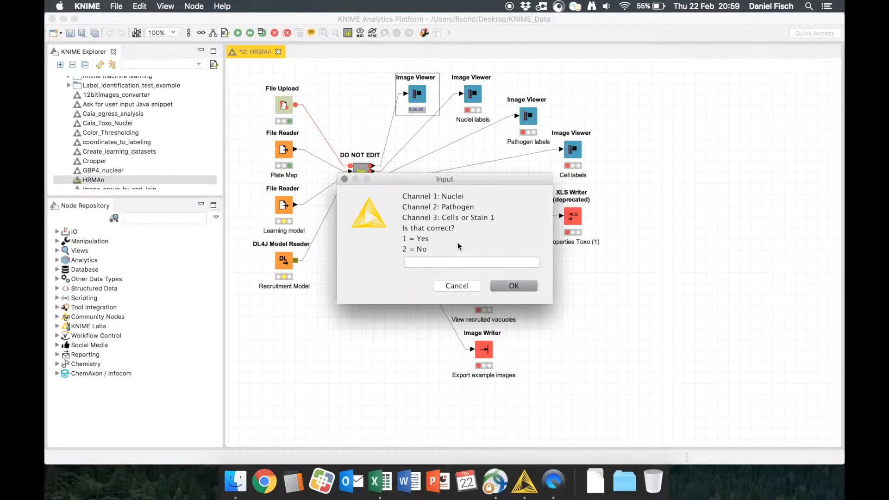
pyautogui.write('1')
pyautogui.click(506, 287)
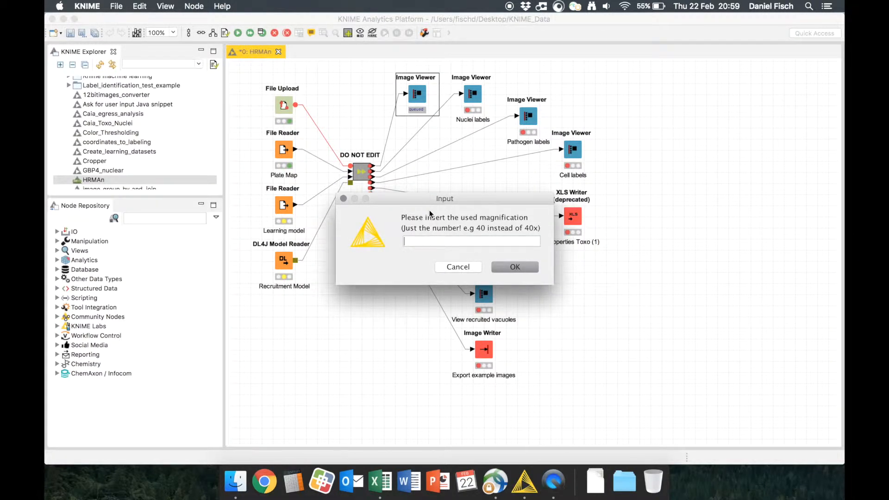
# Enter 40 as the magnification and 1 (Toxoplasma) as the pathogen.
pyautogui.write('40')
pyautogui.press('Return')
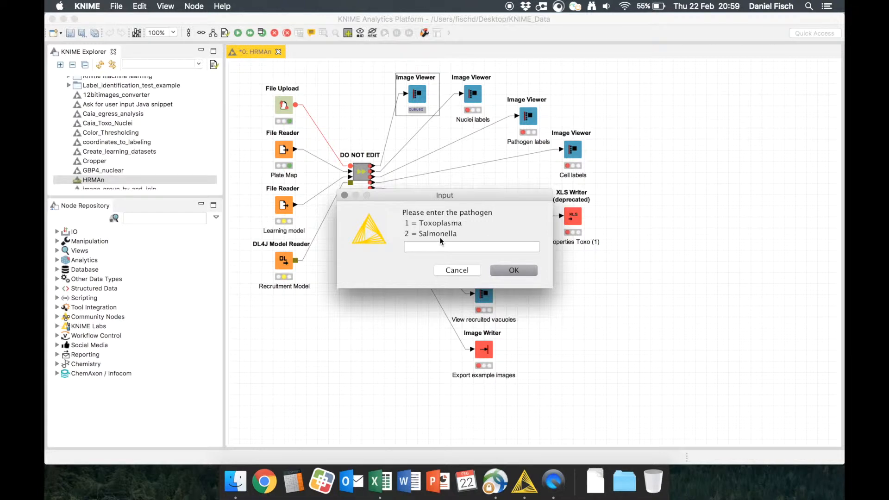
pyautogui.write('1')
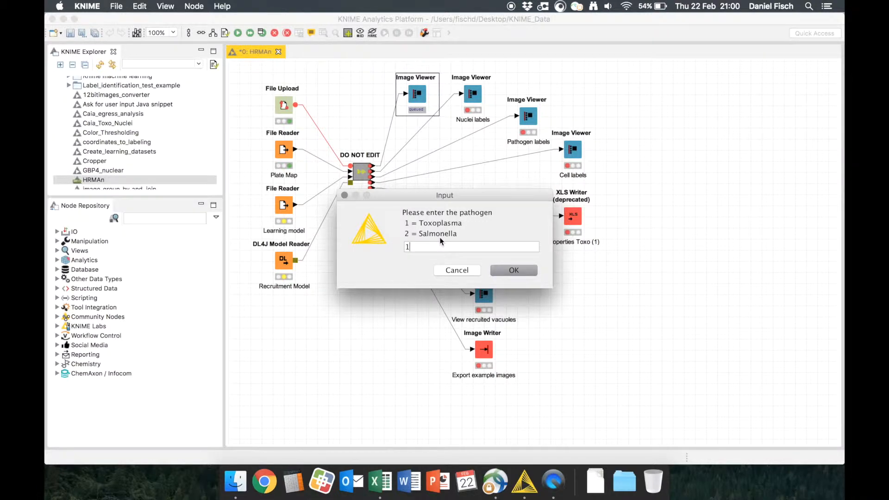
pyautogui.press('Return')
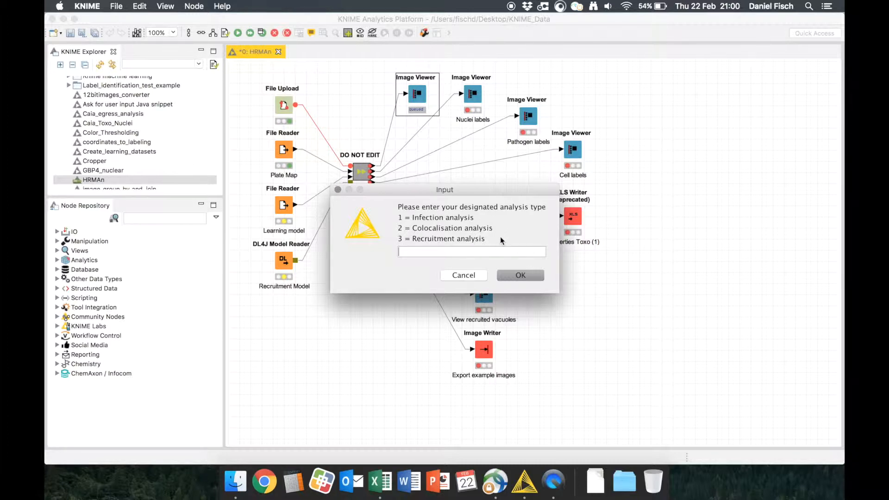
# Choose 1 (Infection analysis) as the analysis type and confirm the analysis settings with 1 (Yes).
pyautogui.write('1')
pyautogui.press('Return')
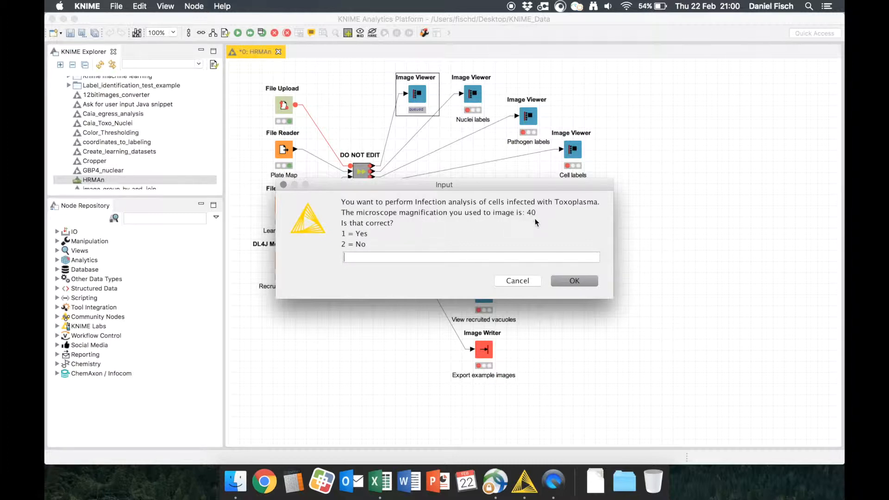
pyautogui.write('1')
pyautogui.click(568, 280)
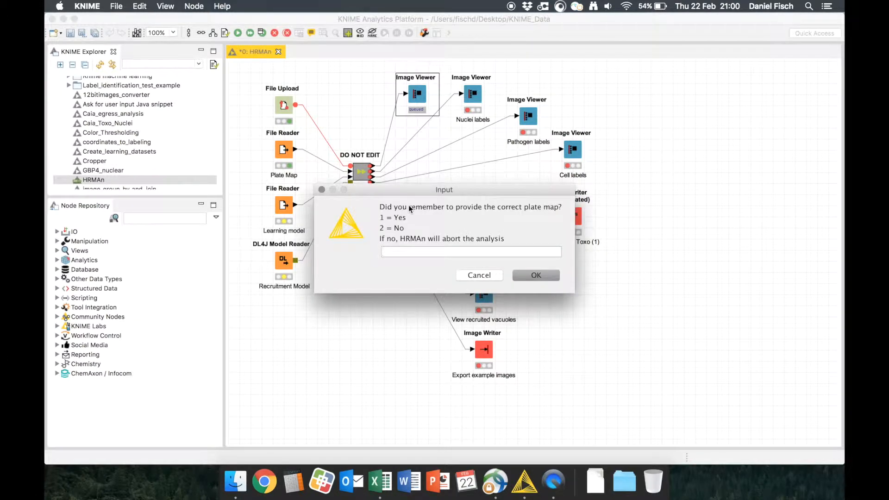
# Answer 1 (Yes) to confirm that the correct plate map was provided and let the analysis proceed.
pyautogui.moveTo(438, 190); pyautogui.dragTo(435, 163)
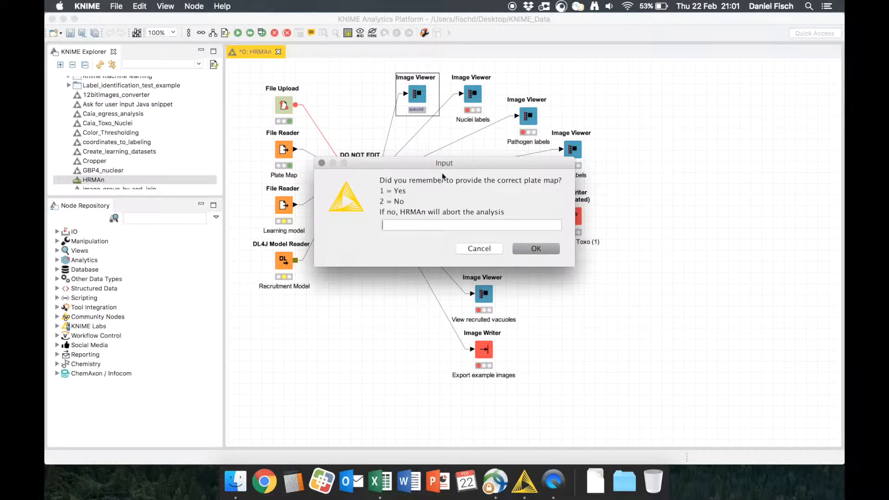
pyautogui.write('1')
pyautogui.click(534, 249)
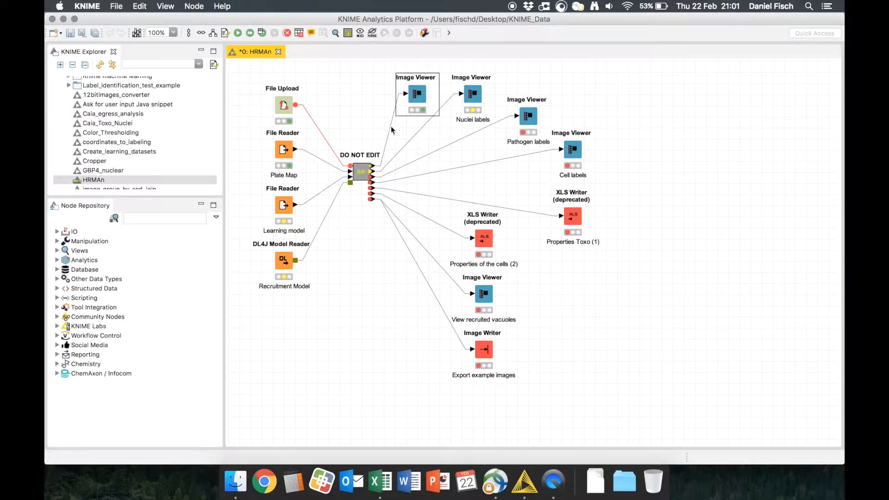
pyautogui.click(352, 99)
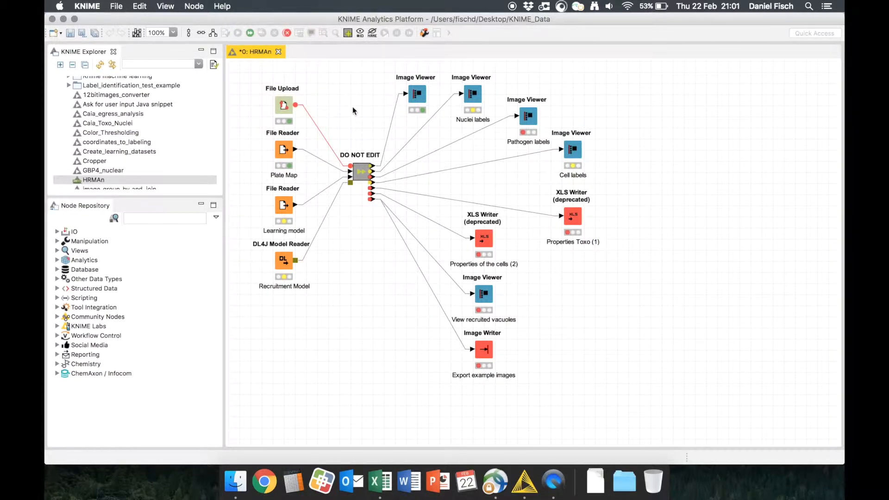
# View the nuclei, pathogen and cell input images in the first Image Viewer node and close the view.
pyautogui.click(418, 98)
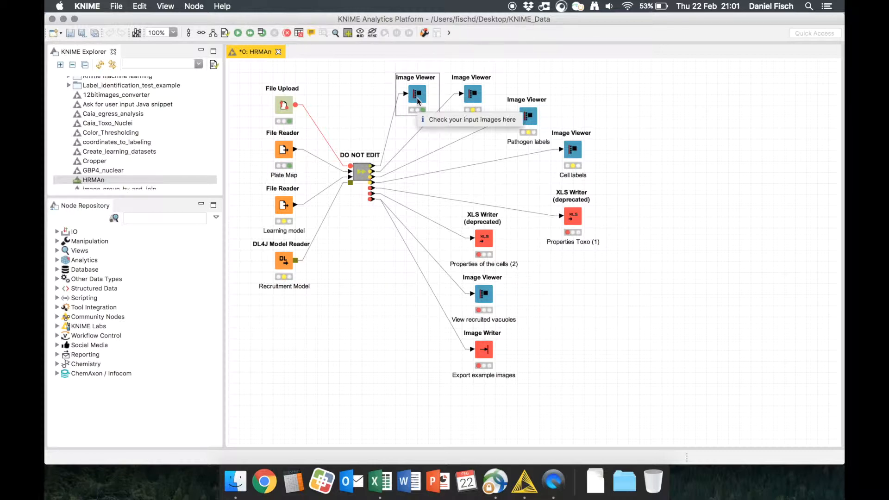
pyautogui.rightClick(417, 98)
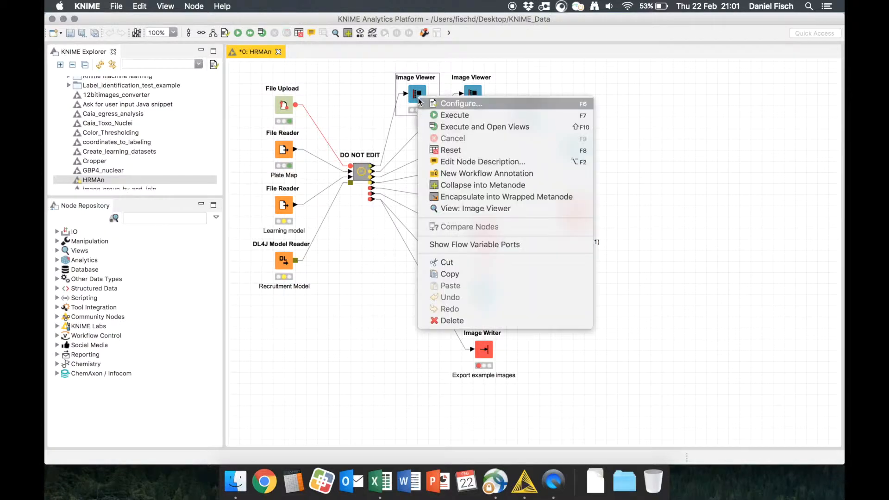
pyautogui.click(474, 210)
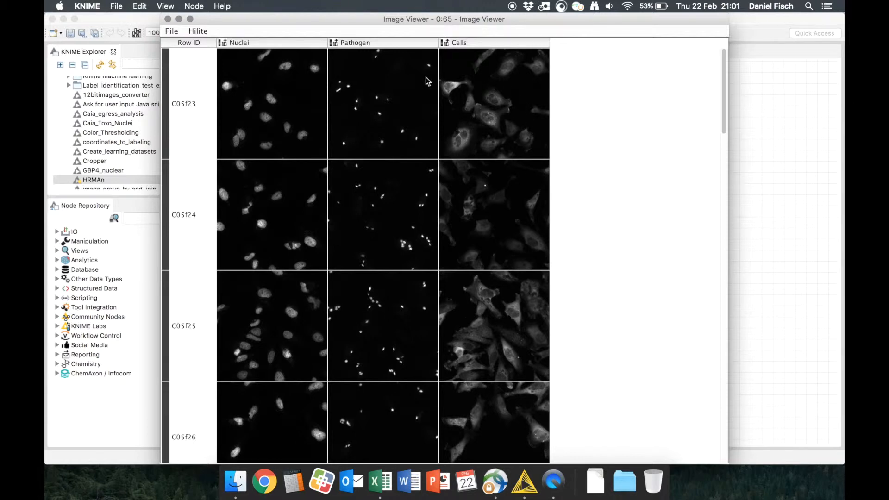
pyautogui.click(167, 19)
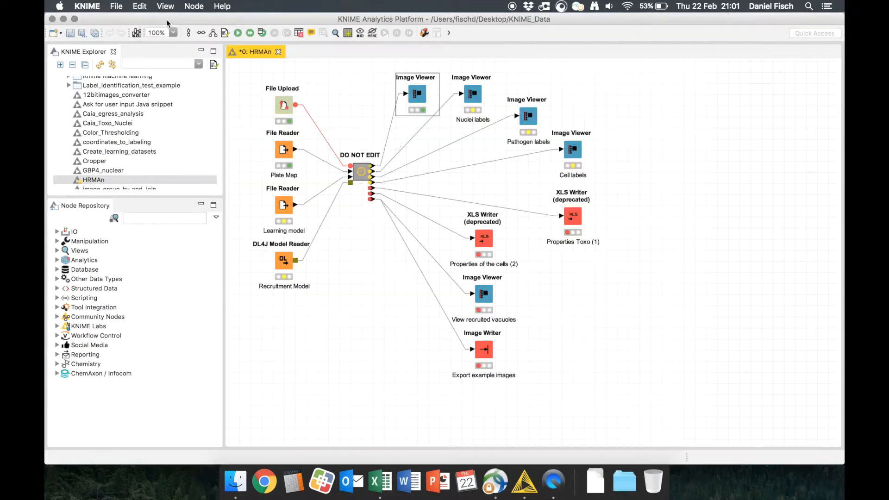
# Execute the Nuclei labels Image Viewer and compare the nuclei images with their segmentation.
pyautogui.click(471, 94)
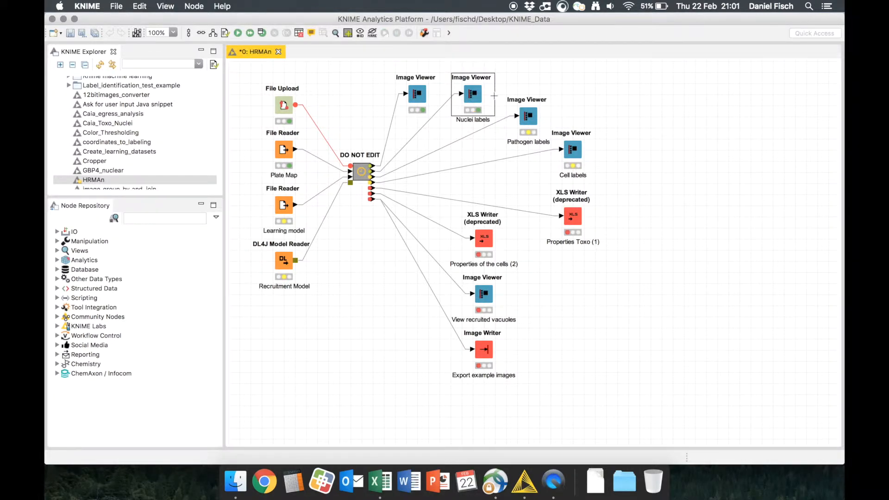
pyautogui.rightClick(471, 103)
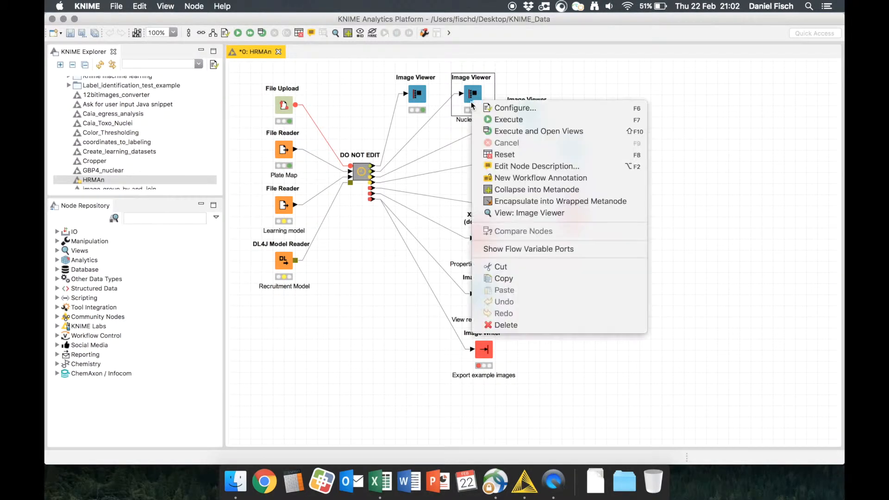
pyautogui.click(518, 213)
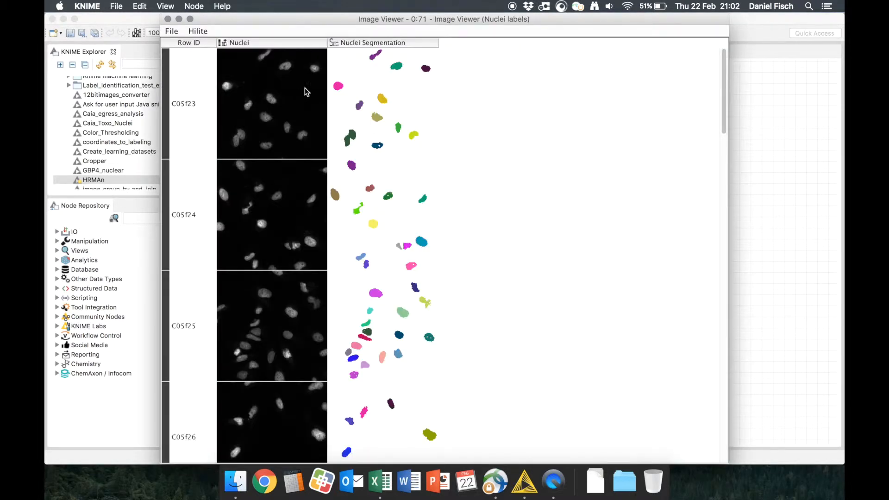
pyautogui.scroll(-10, 308, 88)
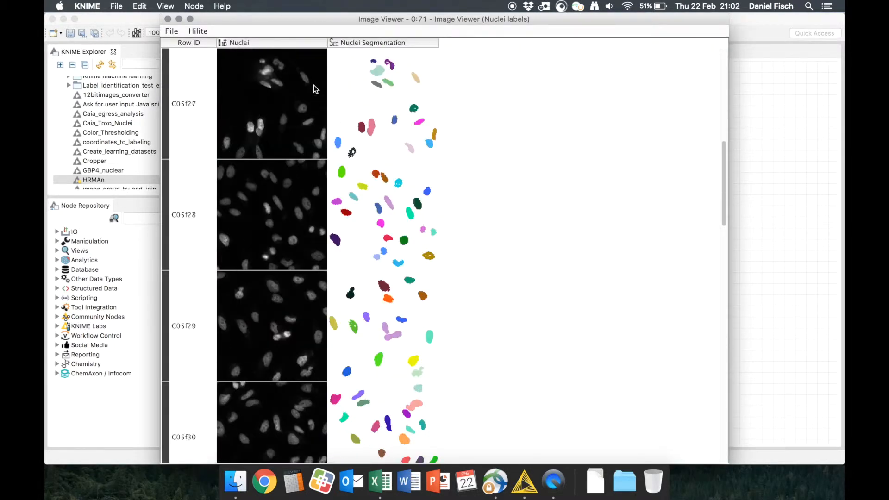
pyautogui.click(168, 19)
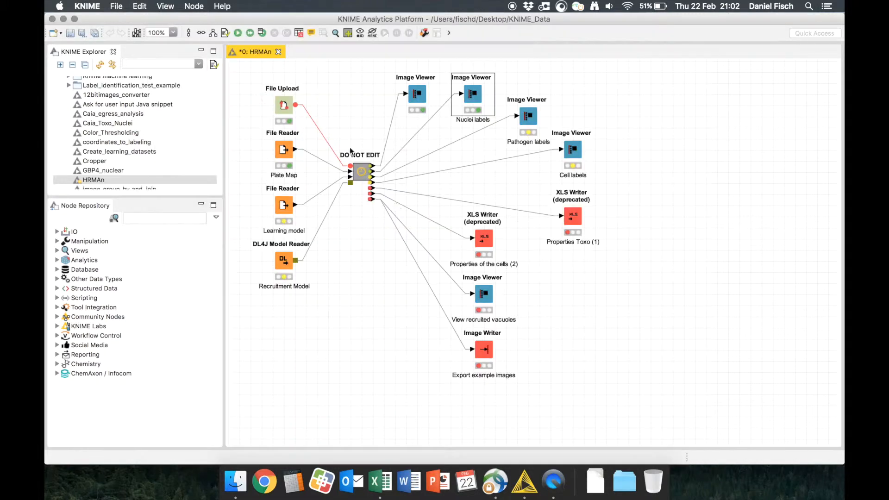
# Execute the Pathogen labels Image Viewer and compare the Toxo images with their segmentation for wells C05 and E04.
pyautogui.click(525, 121)
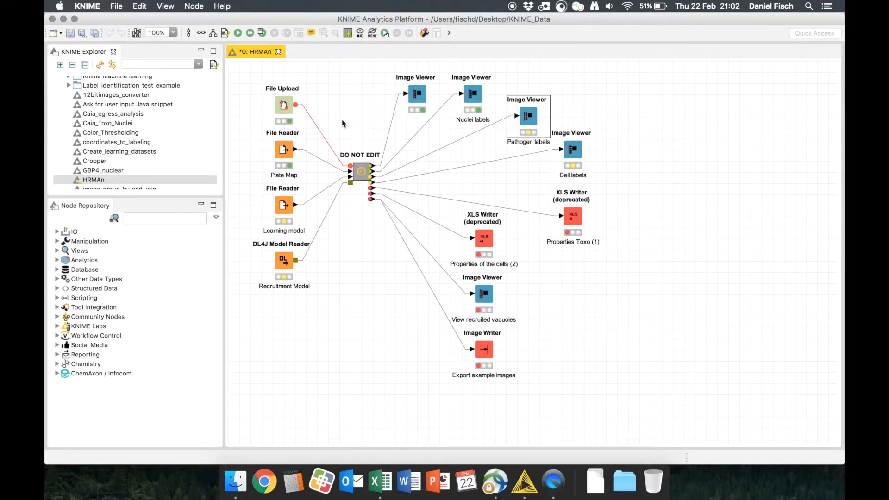
pyautogui.click(237, 35)
pyautogui.rightClick(535, 117)
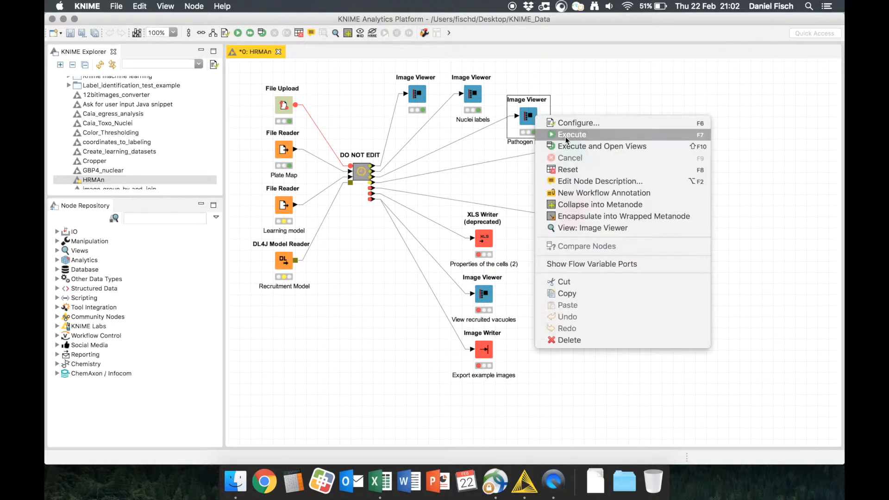
pyautogui.click(575, 225)
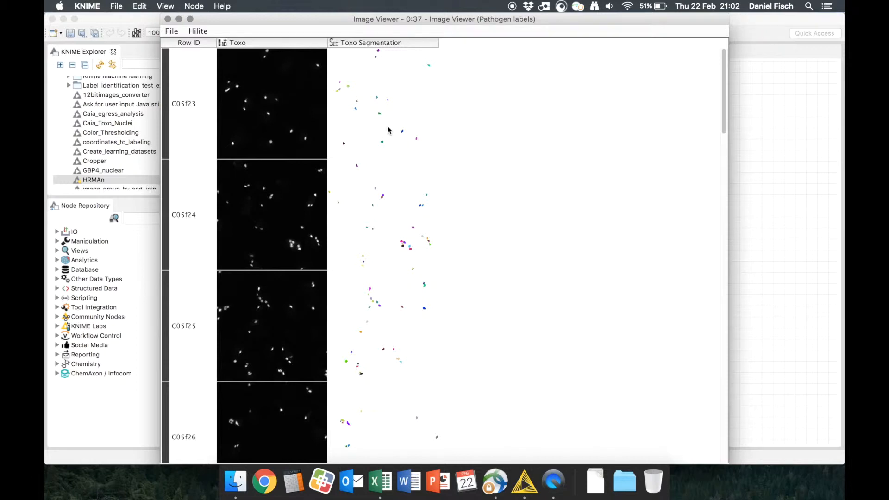
pyautogui.scroll(-5, 333, 160)
pyautogui.scroll(-5, 333, 160)
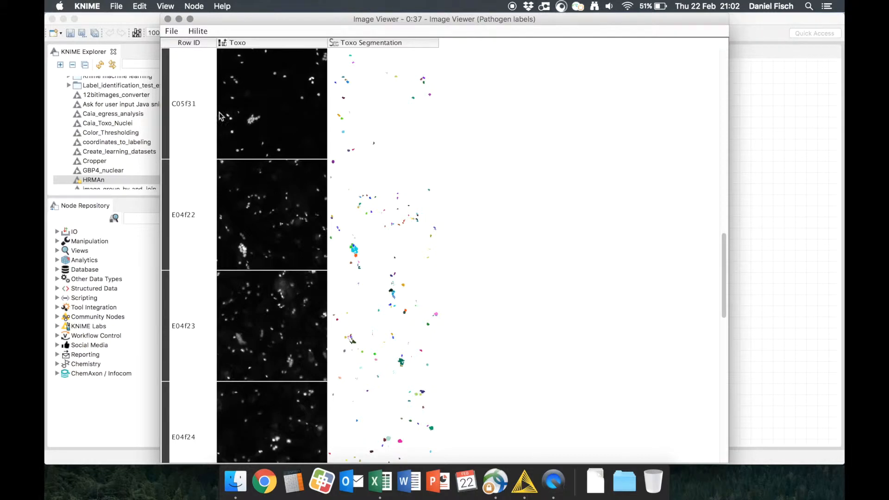
pyautogui.click(168, 20)
# Execute the Cell labels Image Viewer and compare the cell images with their segmentation for wells C05 and E04.
pyautogui.click(574, 154)
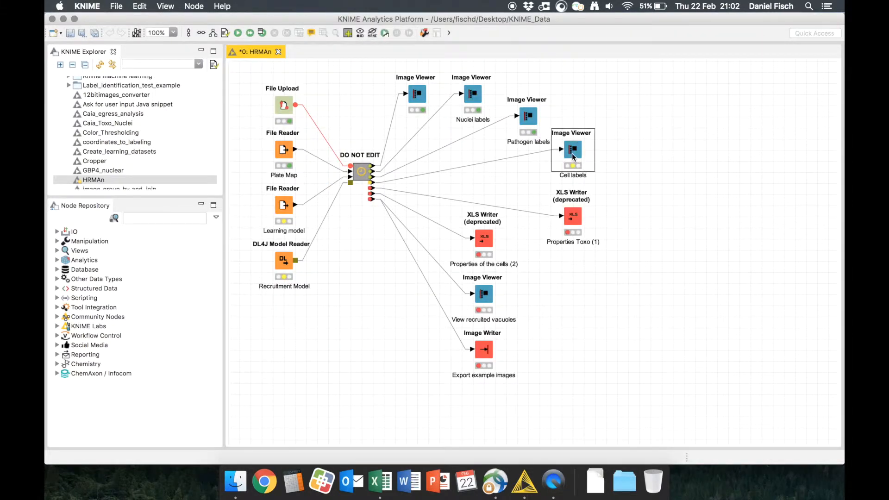
pyautogui.click(237, 33)
pyautogui.rightClick(574, 157)
pyautogui.click(614, 270)
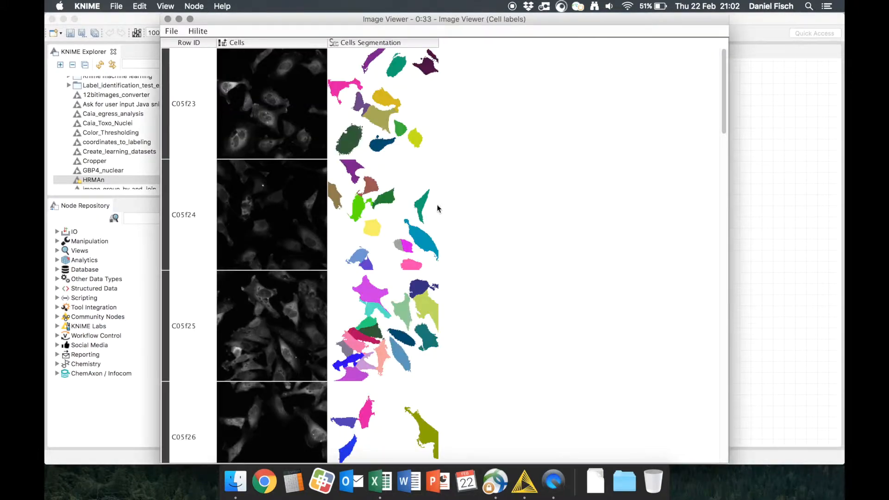
pyautogui.scroll(-20, 371, 104)
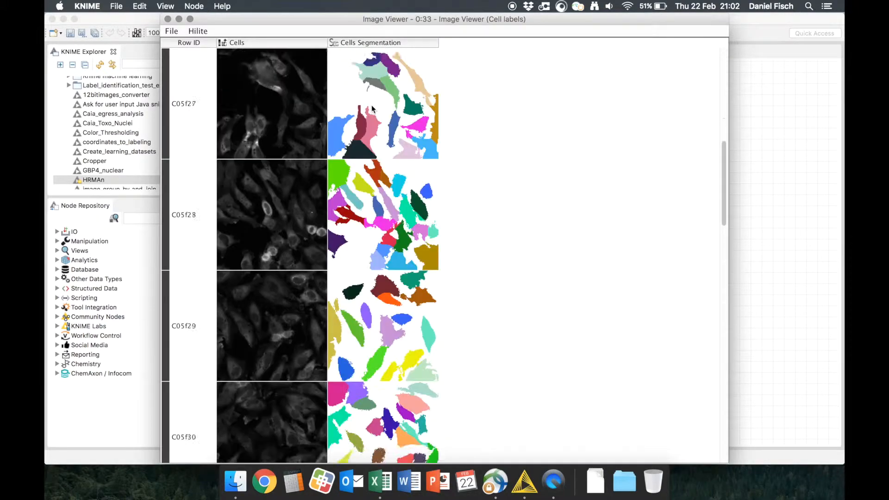
pyautogui.scroll(-4, 371, 105)
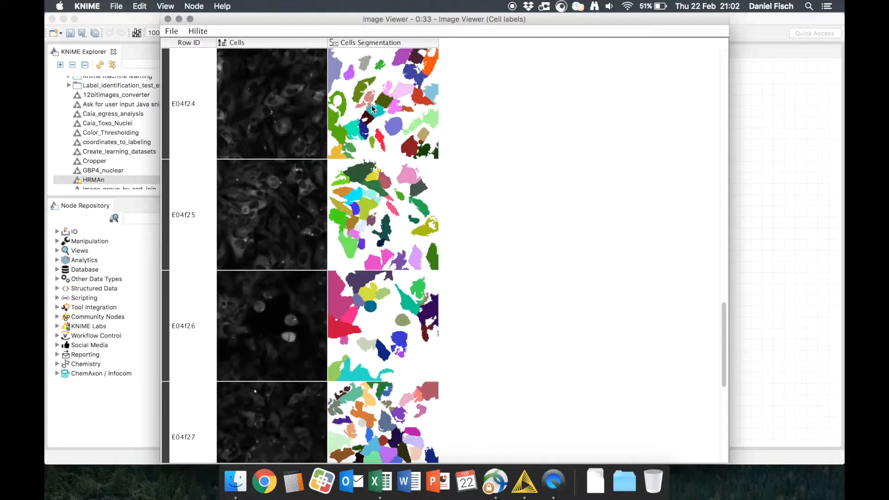
# Review the cell segmentation again from the first C05 rows and close the Cell labels view.
pyautogui.scroll(20, 372, 104)
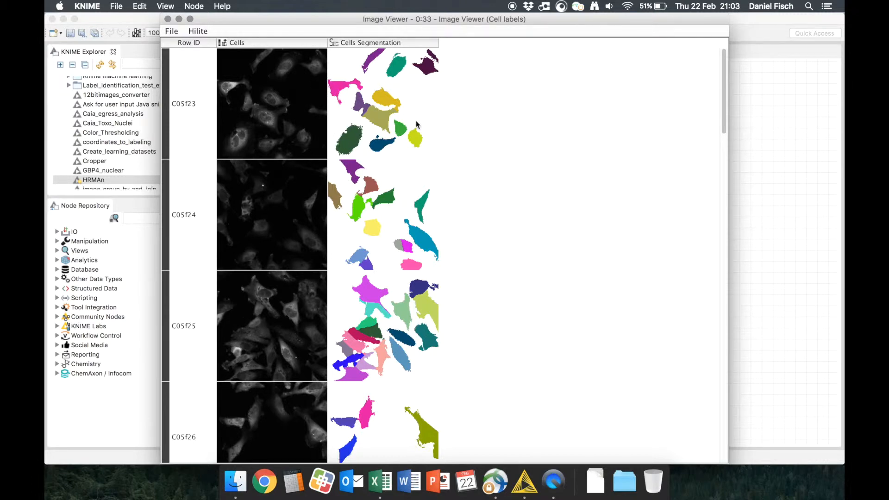
pyautogui.click(168, 19)
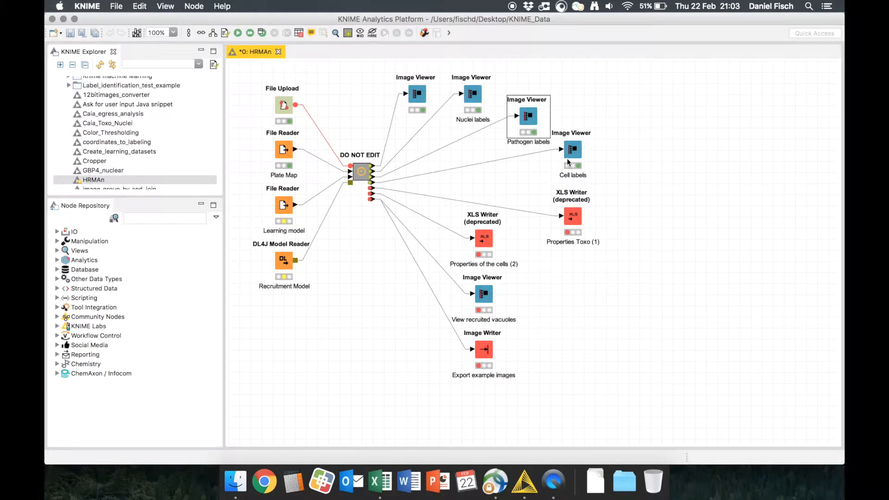
pyautogui.click(643, 162)
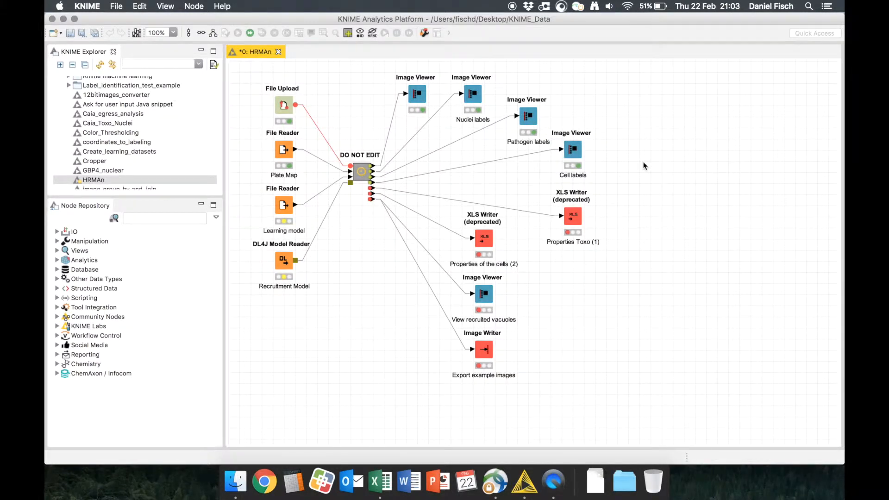
# Execute the Properties Toxo (1) XLS Writer, choosing to add a scaling factor with a pixel size of 0.21 um.
pyautogui.click(572, 223)
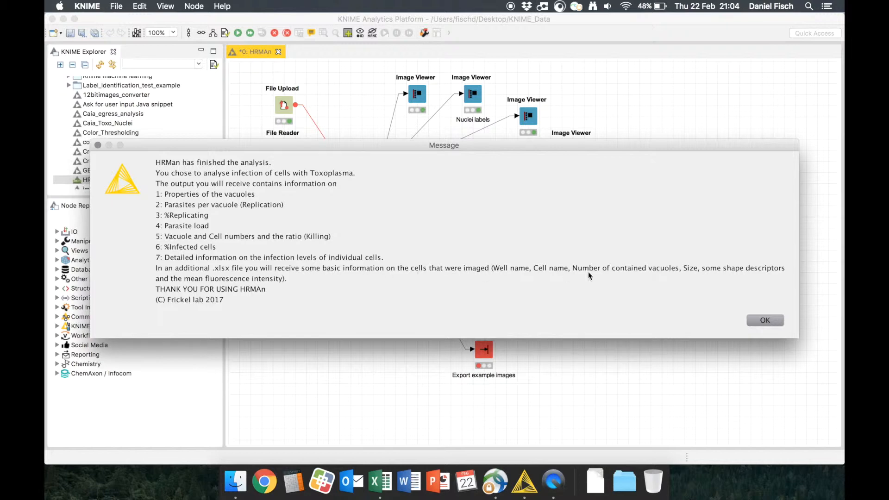
pyautogui.click(763, 323)
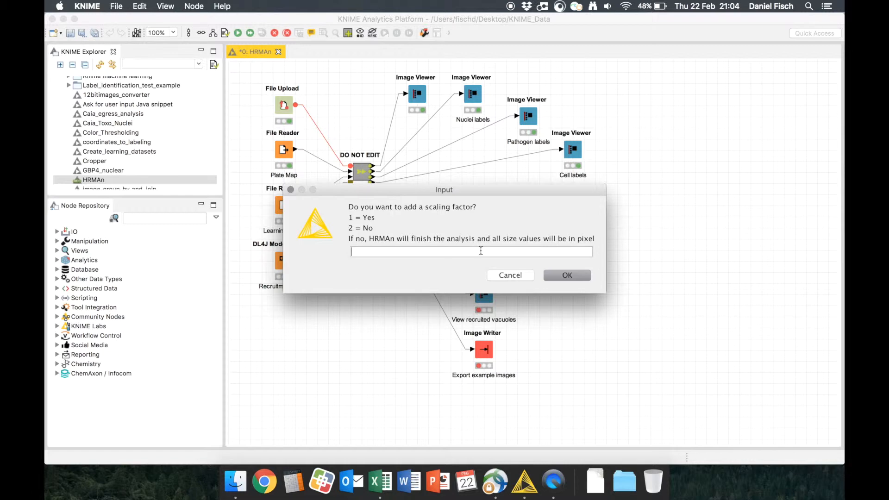
pyautogui.click(569, 275)
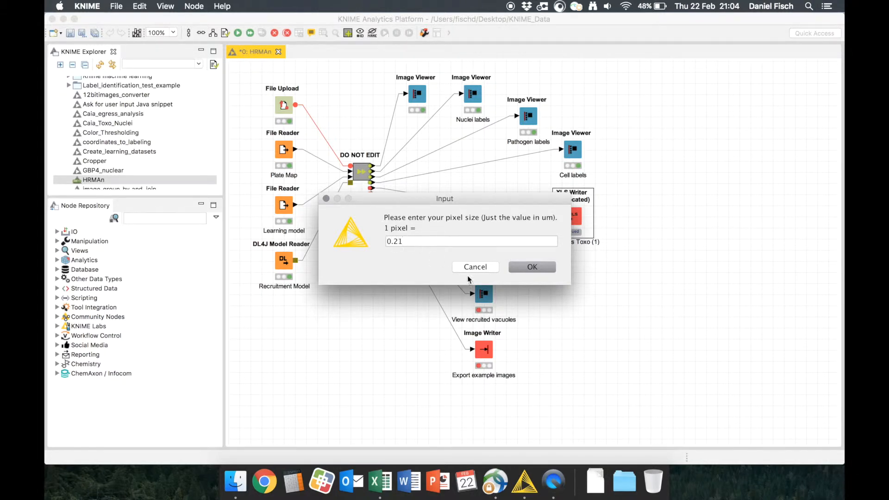
pyautogui.click(524, 268)
pyautogui.write('0.21')
pyautogui.press('Return')
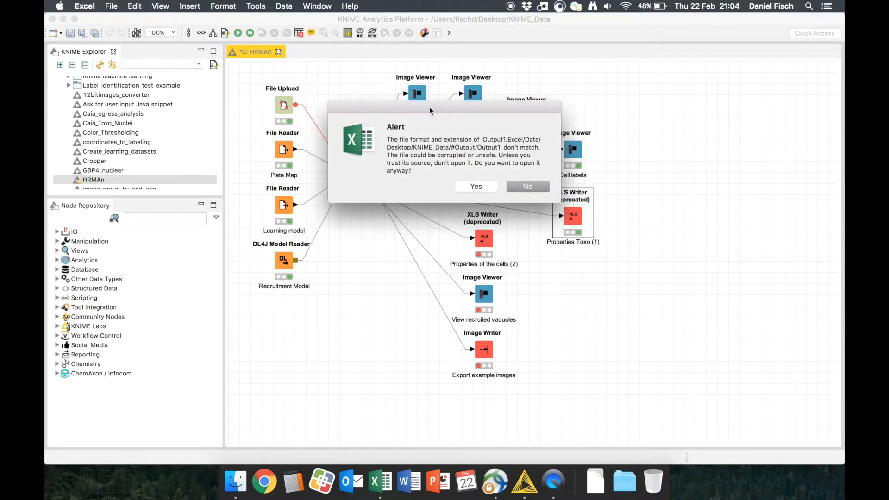
# Open the Output1 workbook in Excel despite the format alert and check its two sample groups in an enlarged window.
pyautogui.click(468, 188)
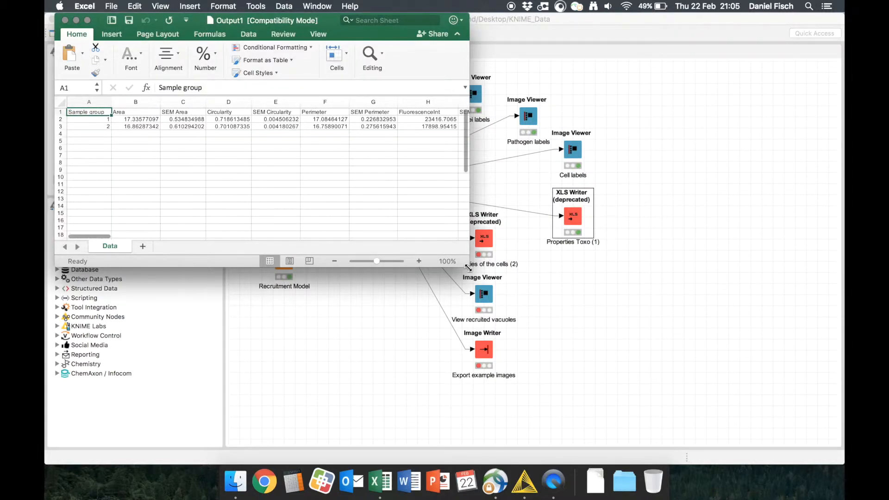
pyautogui.moveTo(467, 267); pyautogui.dragTo(844, 378)
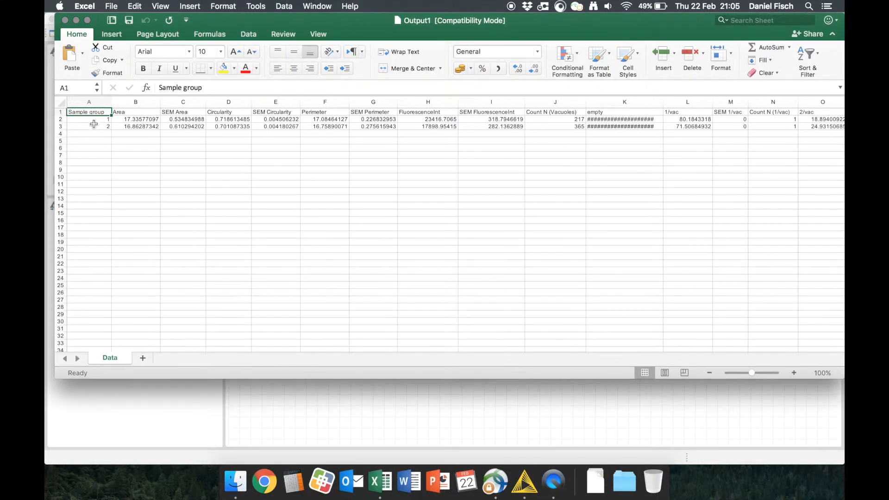
pyautogui.click(95, 121)
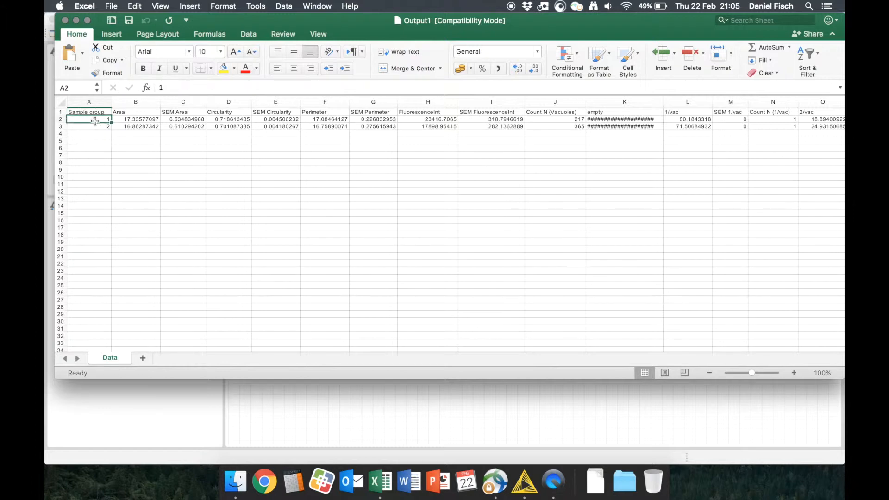
pyautogui.click(97, 126)
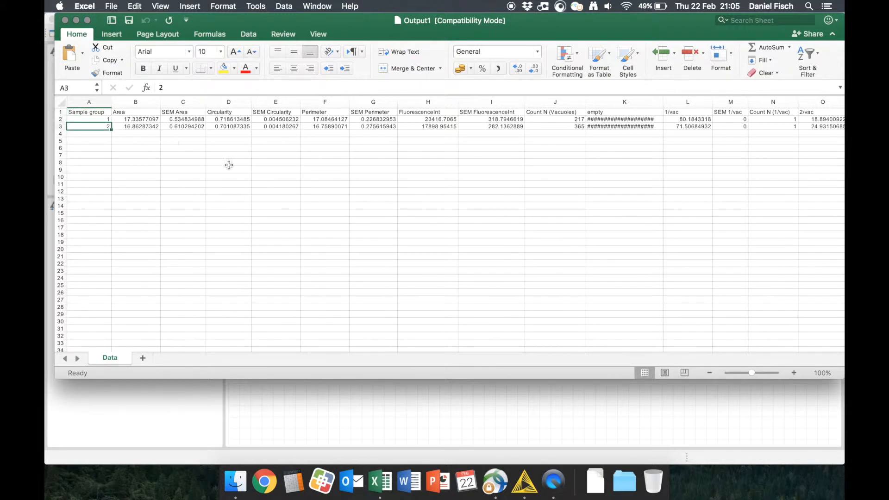
# Examine the vacuole properties of both sample groups, from Area to Count N (Vacuoles).
pyautogui.moveTo(137, 119); pyautogui.dragTo(542, 124)
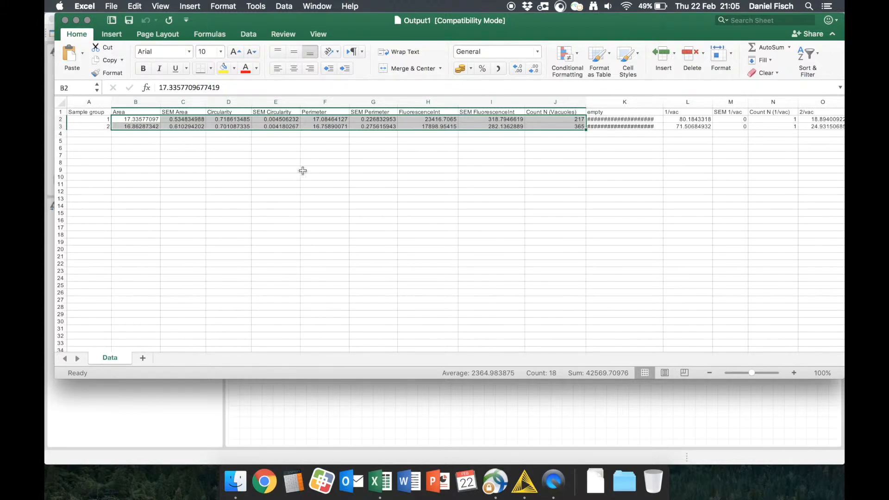
pyautogui.click(483, 161)
pyautogui.moveTo(546, 119); pyautogui.dragTo(546, 126)
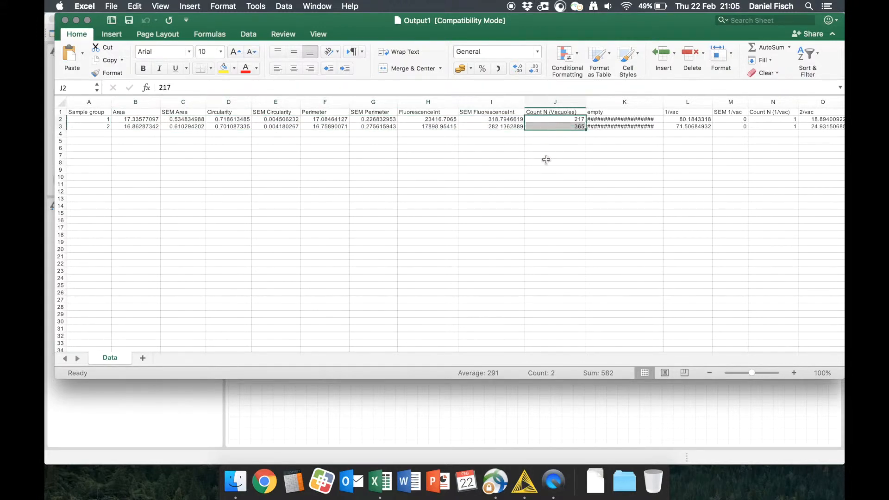
# Examine the replication data of both sample groups, from the 1/vac columns through %Replicating.
pyautogui.hscroll(5, 547, 159)
pyautogui.hscroll(5, 547, 160)
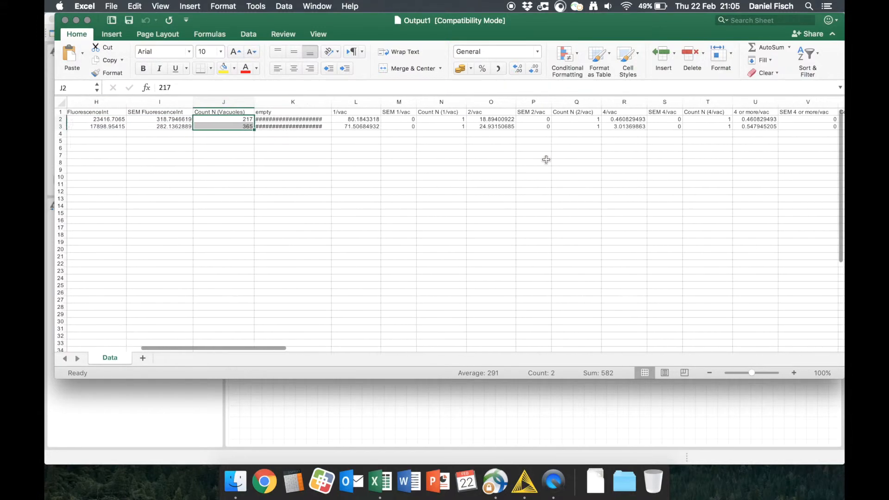
pyautogui.hscroll(1, 546, 159)
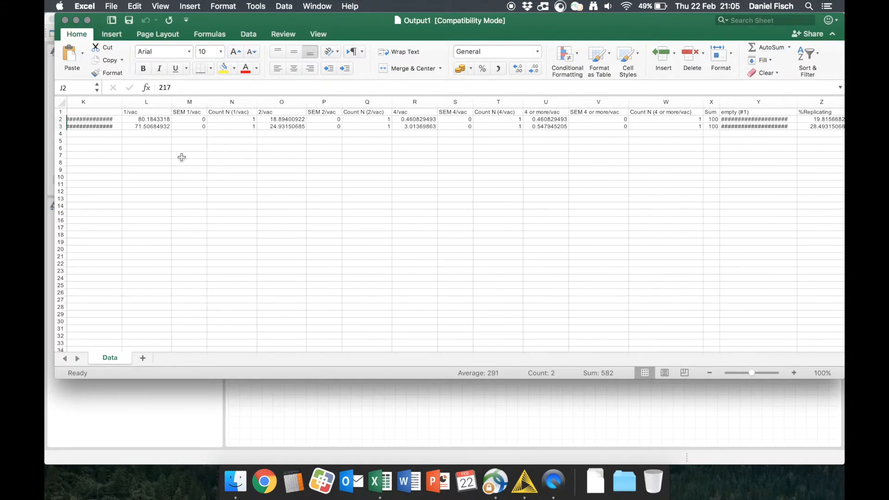
pyautogui.click(152, 119)
pyautogui.click(155, 127)
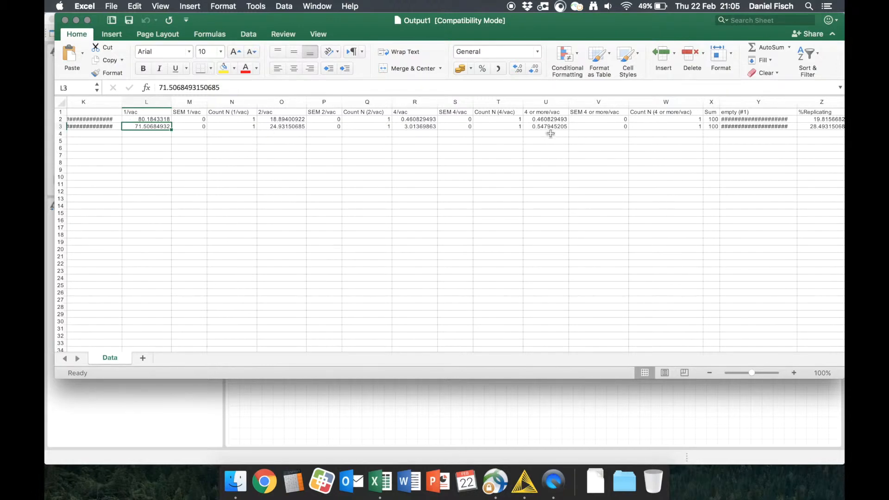
pyautogui.hscroll(10, 540, 134)
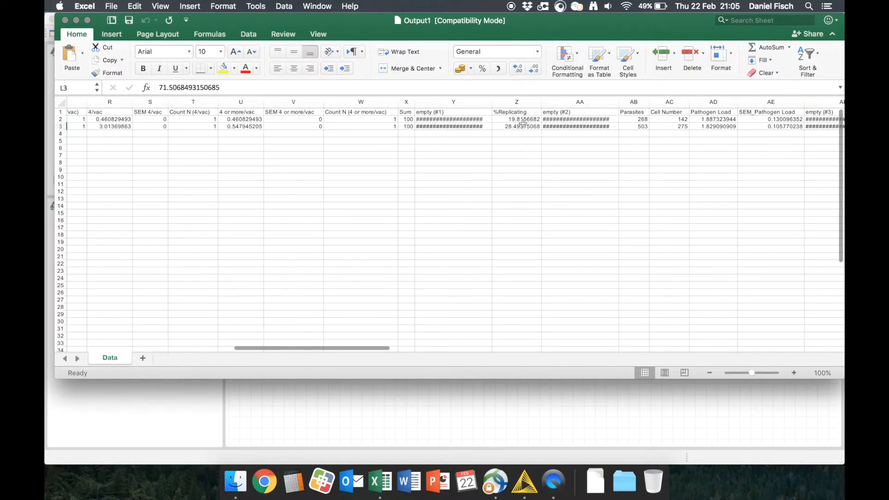
pyautogui.moveTo(522, 118); pyautogui.dragTo(526, 124)
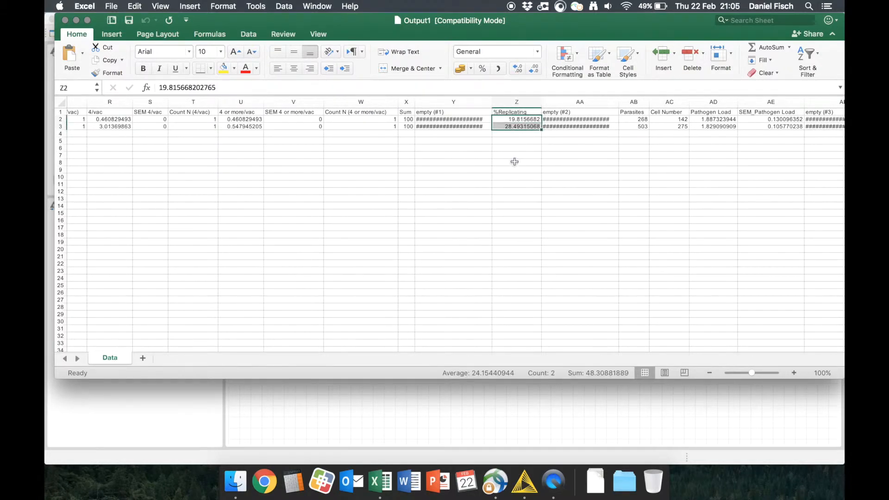
# Examine the Parasites, Cell Number, Pathogen Load and Vacuole to cell ratio columns for both sample groups.
pyautogui.hscroll(8, 514, 161)
pyautogui.hscroll(3, 515, 162)
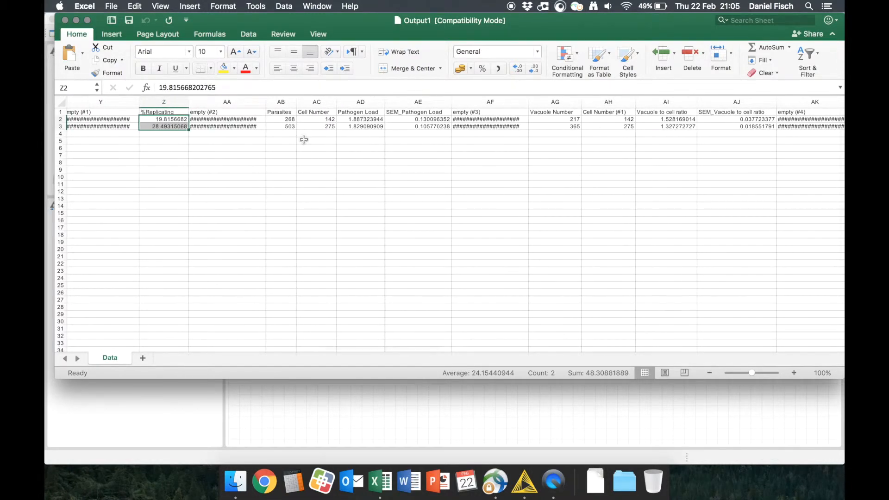
pyautogui.click(278, 120)
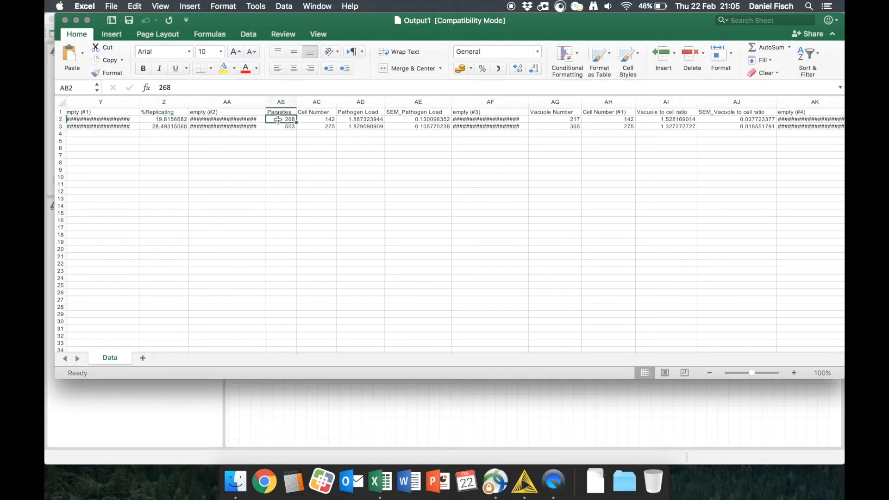
pyautogui.click(330, 119)
pyautogui.hscroll(1, 379, 197)
pyautogui.hscroll(3, 380, 196)
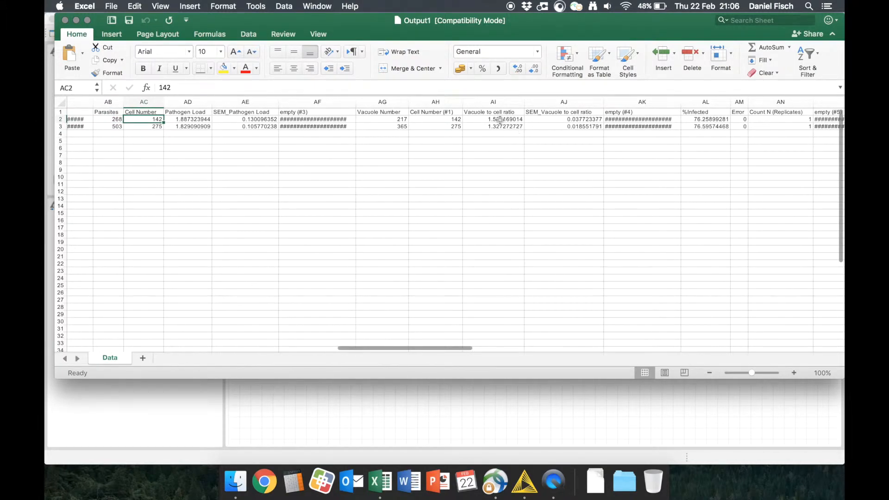
pyautogui.click(502, 119)
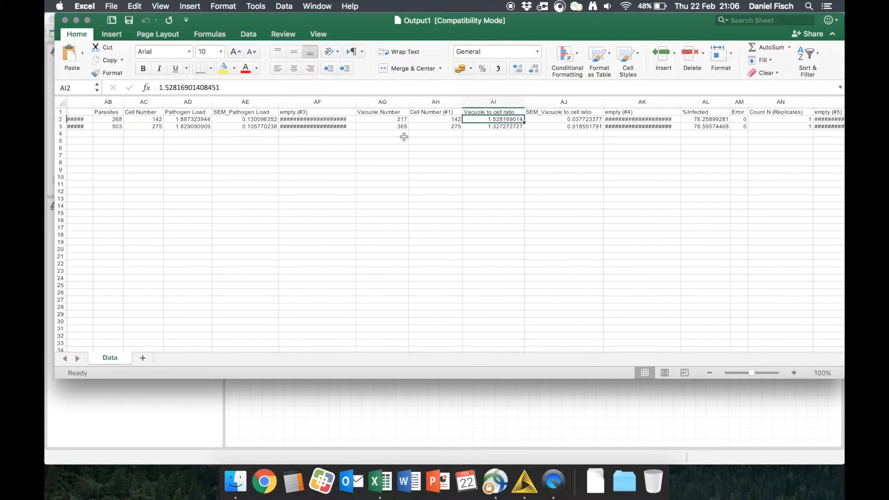
pyautogui.click(382, 120)
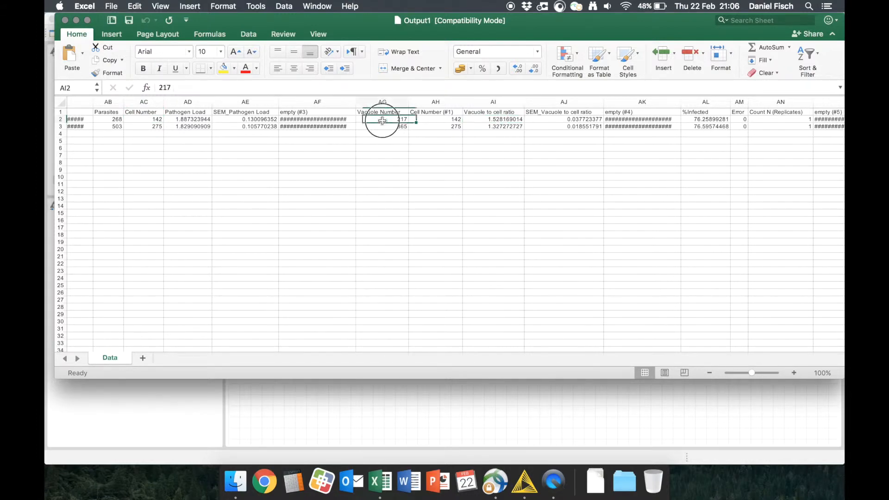
pyautogui.click(445, 120)
pyautogui.hscroll(3, 442, 196)
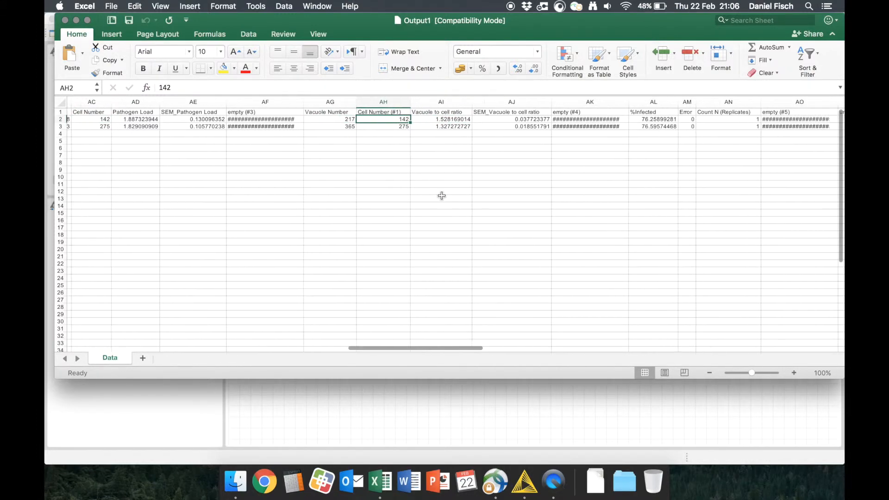
# Examine the %Infected values and their Error column for both sample groups.
pyautogui.hscroll(4, 441, 196)
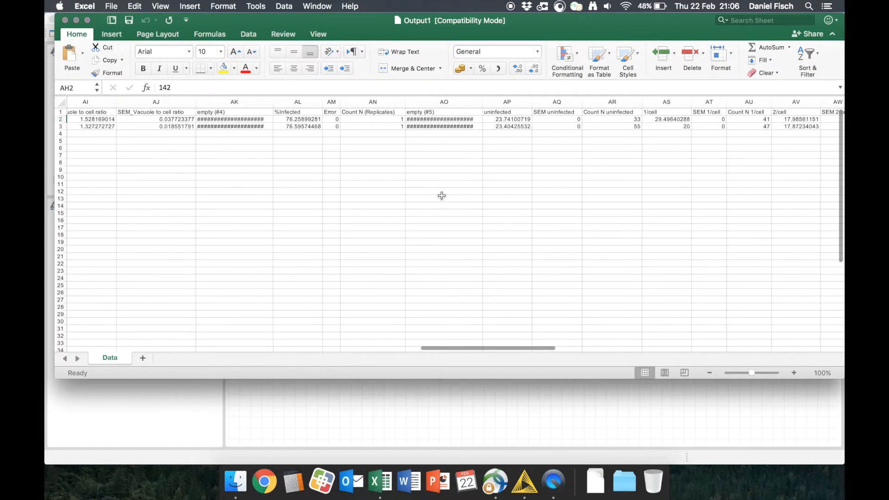
pyautogui.moveTo(313, 120); pyautogui.dragTo(332, 127)
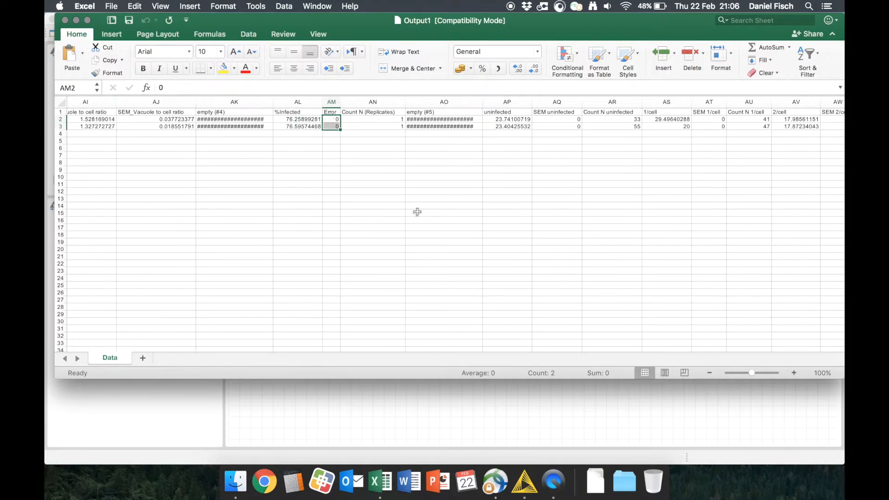
pyautogui.hscroll(2, 330, 176)
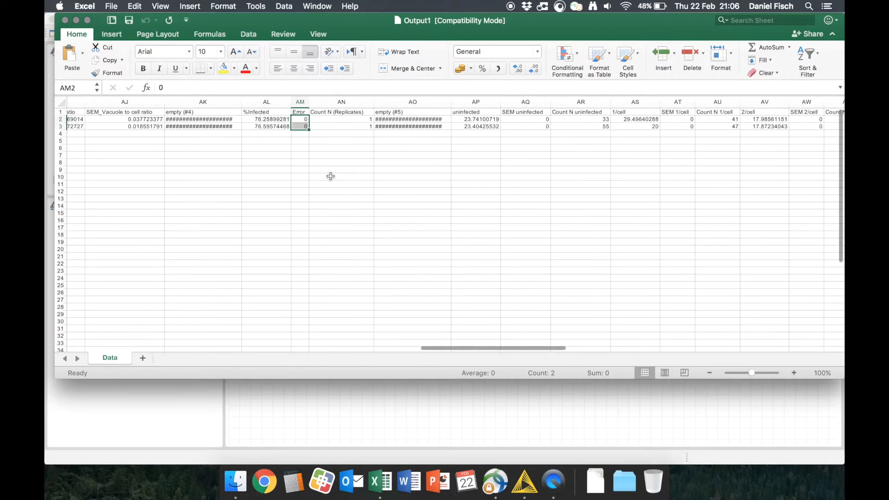
pyautogui.hscroll(4, 330, 176)
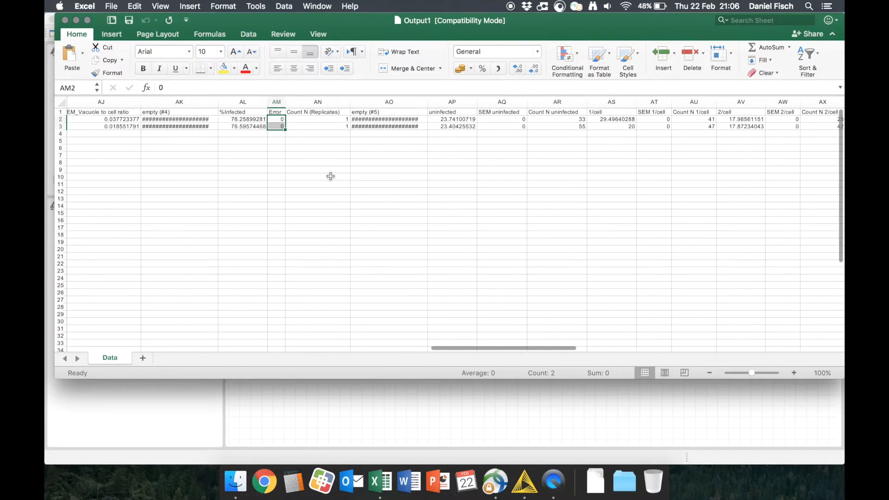
pyautogui.hscroll(1, 330, 176)
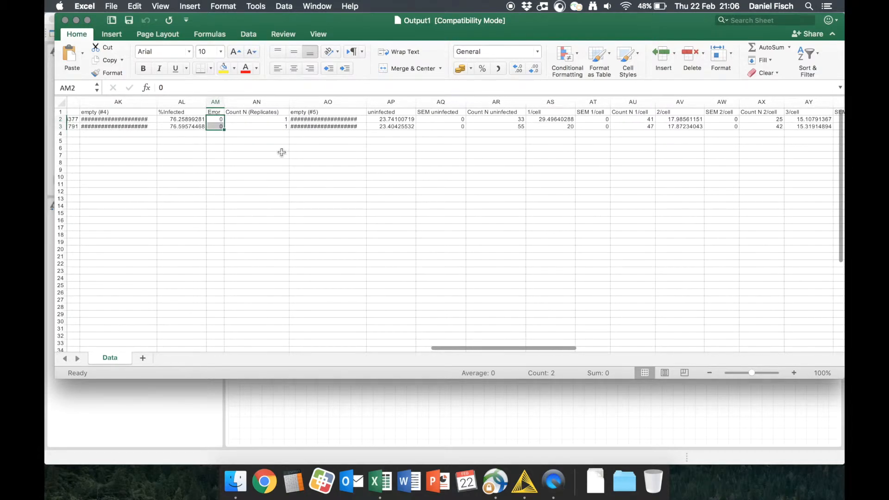
# Examine the infection levels of individual cells, from uninfected to 5 or more/cell, and the Mean Distance to Nucleus columns.
pyautogui.hscroll(6, 282, 152)
pyautogui.hscroll(5, 281, 152)
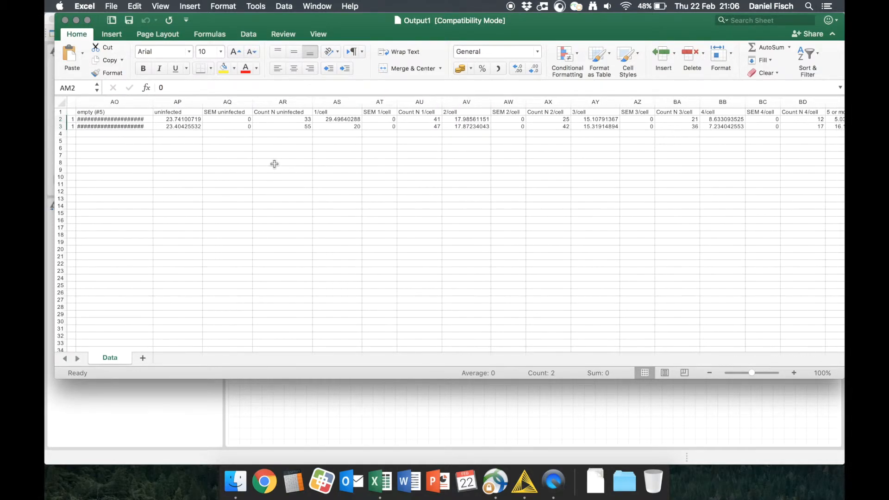
pyautogui.click(192, 122)
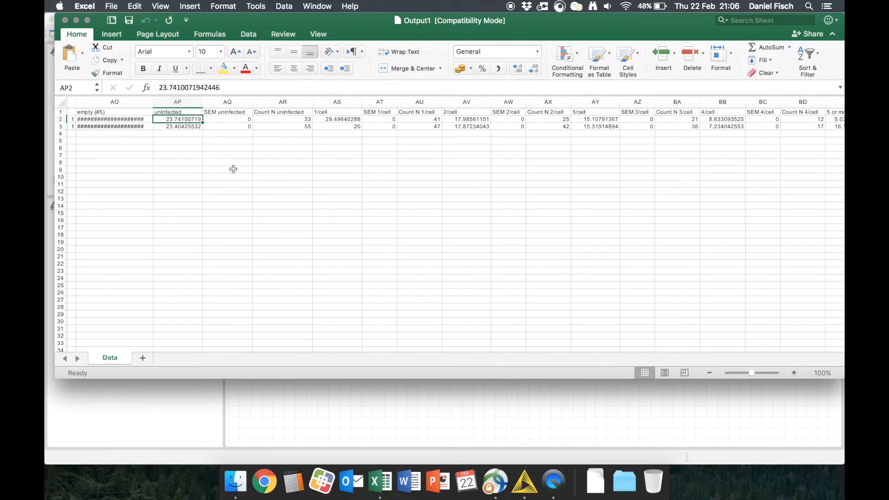
pyautogui.hscroll(1, 231, 169)
pyautogui.click(309, 123)
pyautogui.click(439, 122)
pyautogui.click(584, 119)
pyautogui.hscroll(1, 525, 168)
pyautogui.hscroll(15, 524, 168)
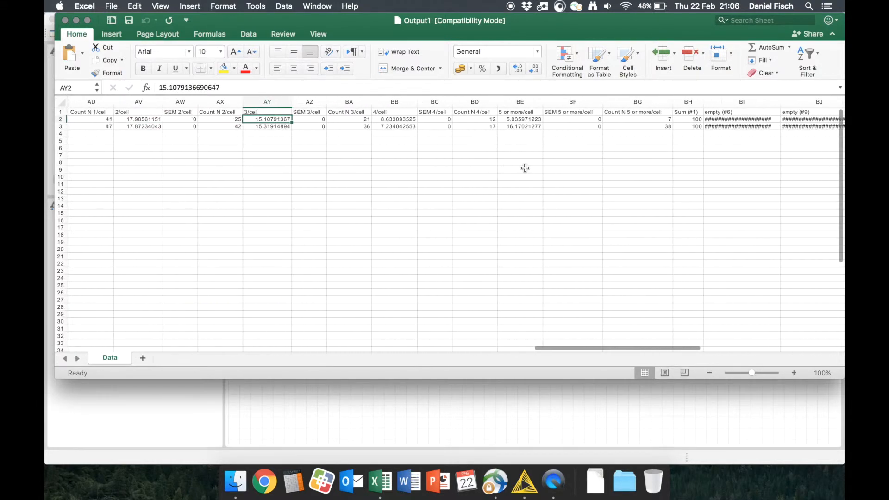
pyautogui.hscroll(5, 525, 168)
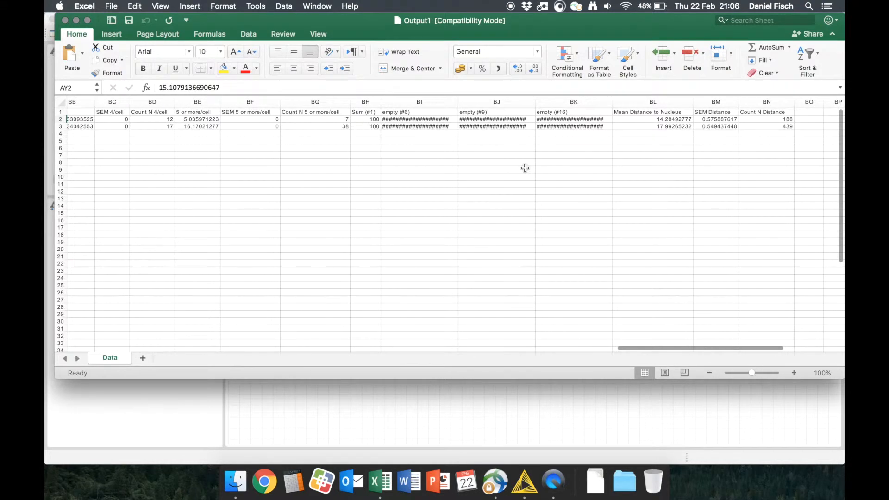
pyautogui.hscroll(2, 525, 168)
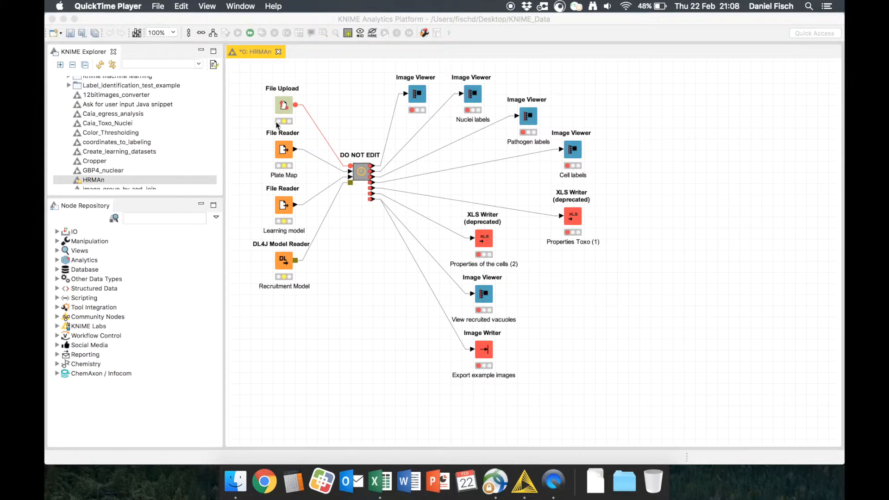
# Run the raw-image Image Viewer node of the HRMAn workflow and set the number of imaged channels to 3.
pyautogui.click(416, 97)
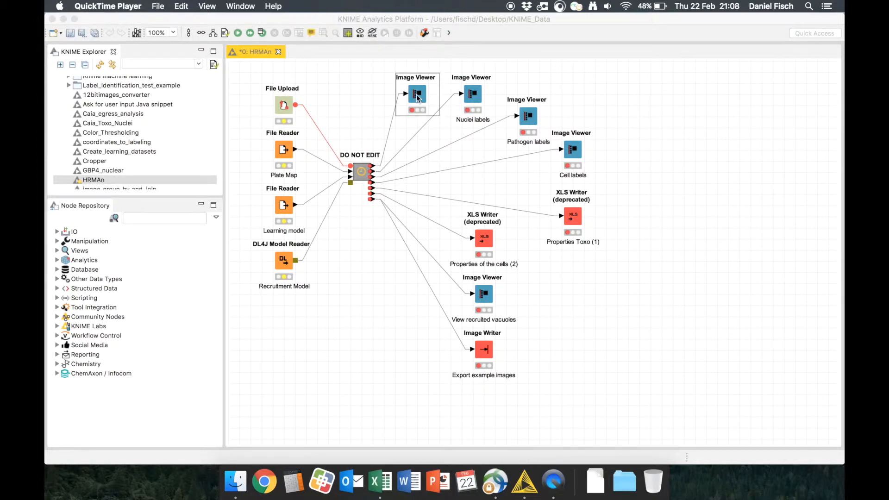
pyautogui.click(239, 32)
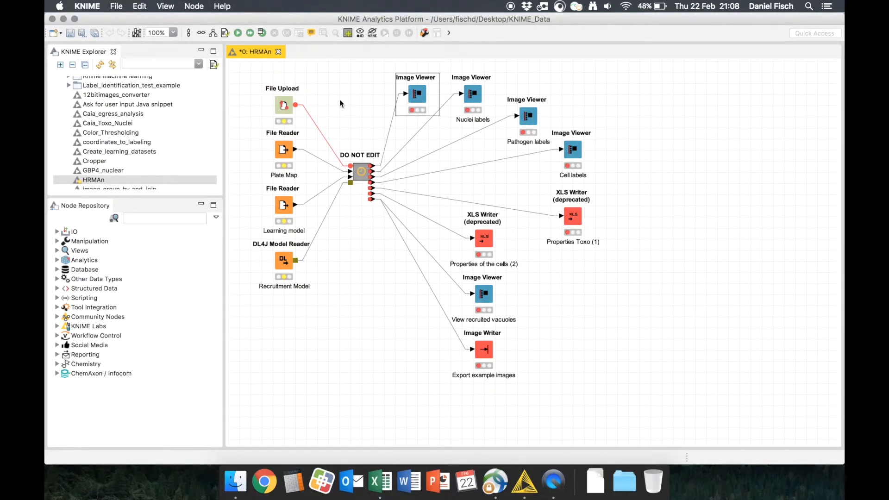
pyautogui.press('F7')
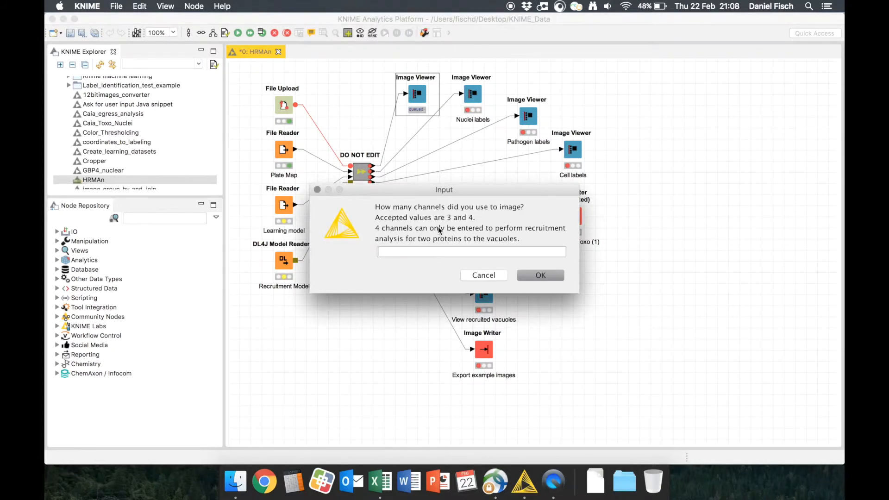
pyautogui.write('3')
pyautogui.press('Return')
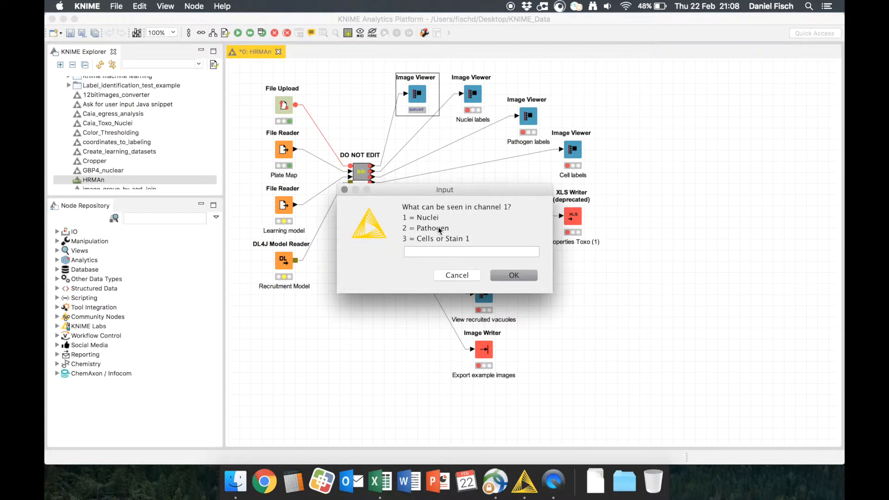
# Assign channel 1 to Nuclei, channel 2 to Pathogen and channel 3 to Cells or Stain 1, and confirm the assignment.
pyautogui.write('1')
pyautogui.press('Return')
pyautogui.write('2')
pyautogui.press('Return')
pyautogui.write('3')
pyautogui.press('Return')
pyautogui.write('1')
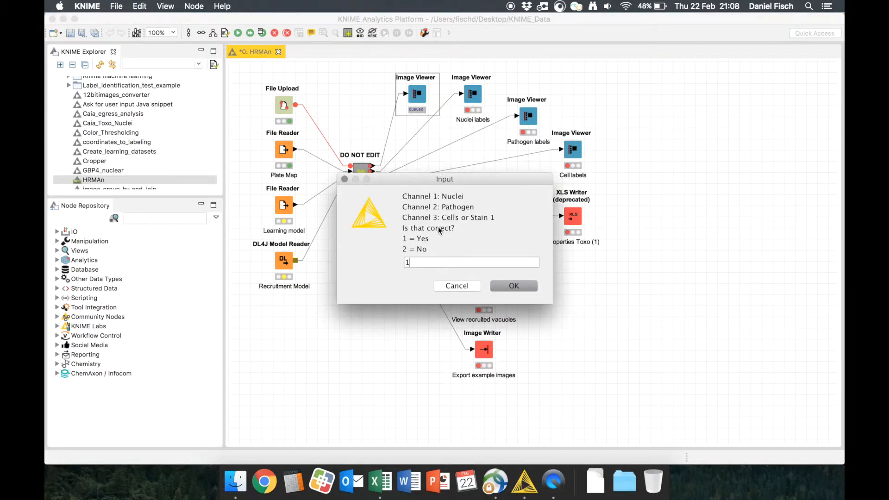
pyautogui.press('Return')
# Set the microscope magnification to 40, the pathogen to Toxoplasma and the analysis type to Recruitment analysis.
pyautogui.write('4')
pyautogui.press('Return')
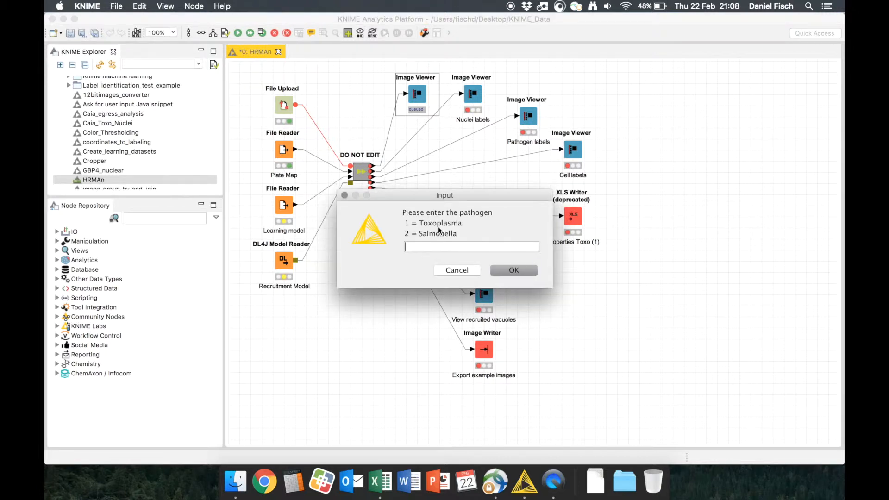
pyautogui.write('1')
pyautogui.press('Return')
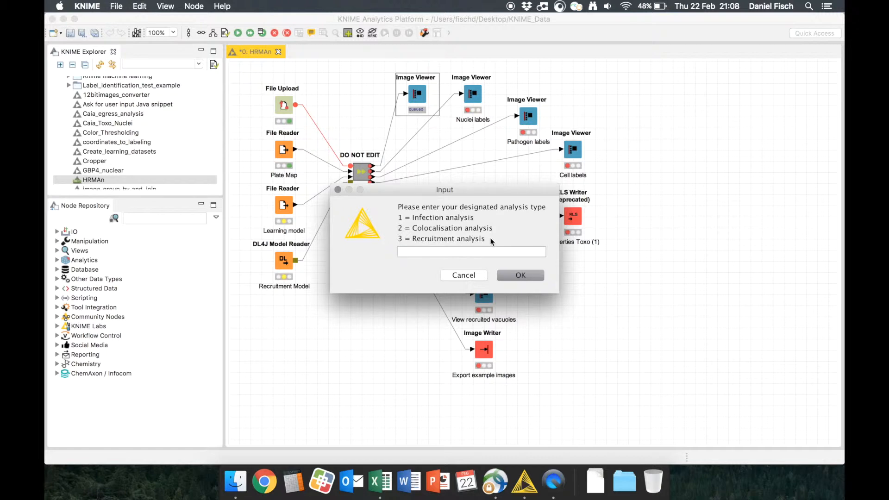
pyautogui.write('3')
pyautogui.press('Return')
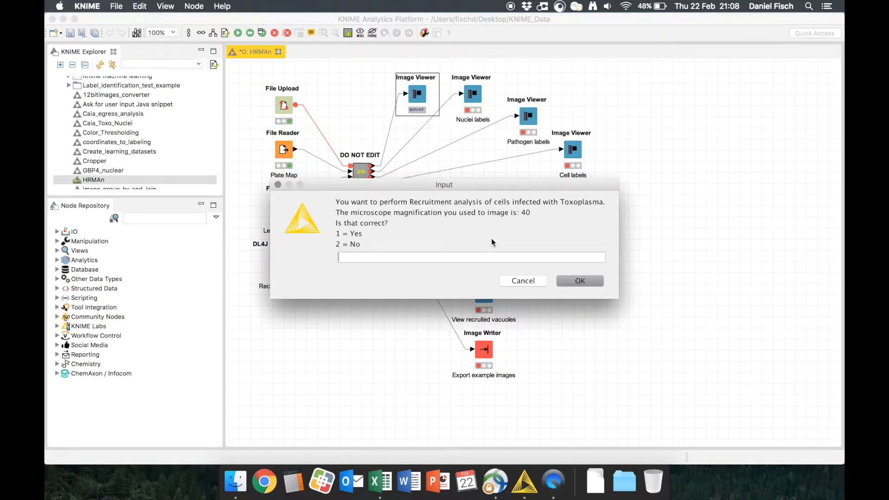
# Confirm the recruitment analysis settings and that the correct plate map was provided.
pyautogui.write('1')
pyautogui.press('Return')
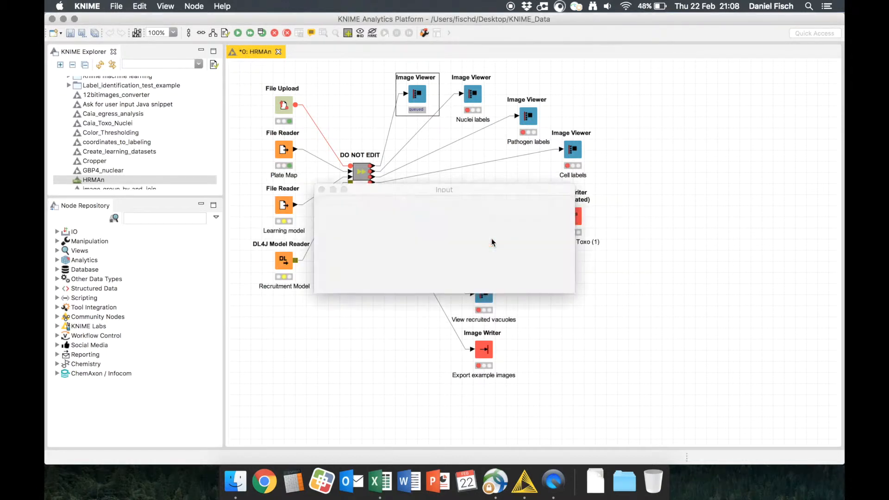
pyautogui.write('1')
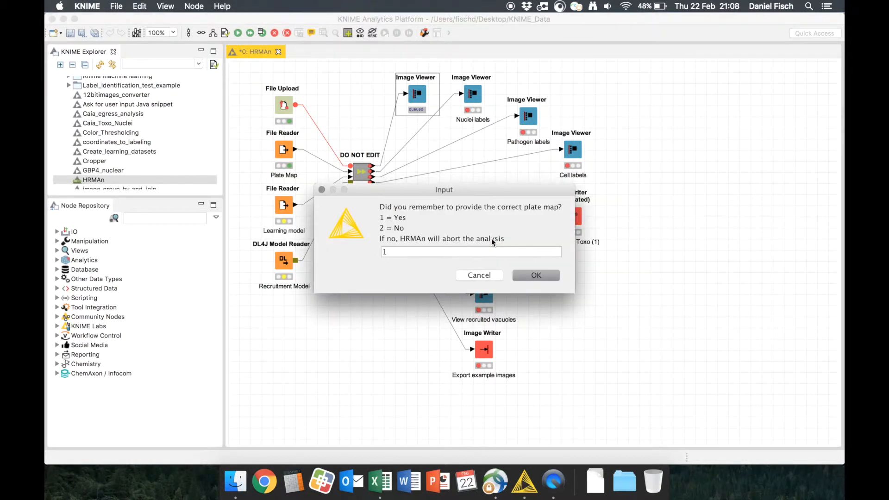
pyautogui.press('Return')
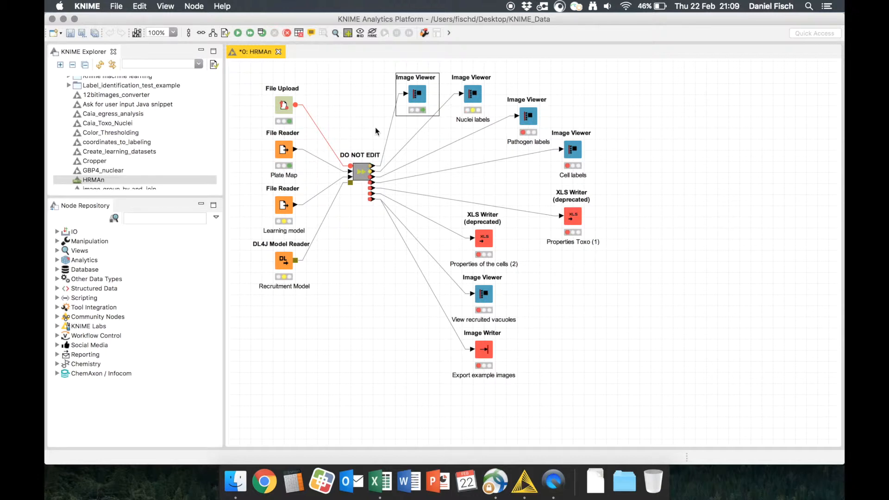
# Examine the loaded Nuclei, Pathogen and Cells images in the raw-image viewer, and close it.
pyautogui.rightClick(419, 99)
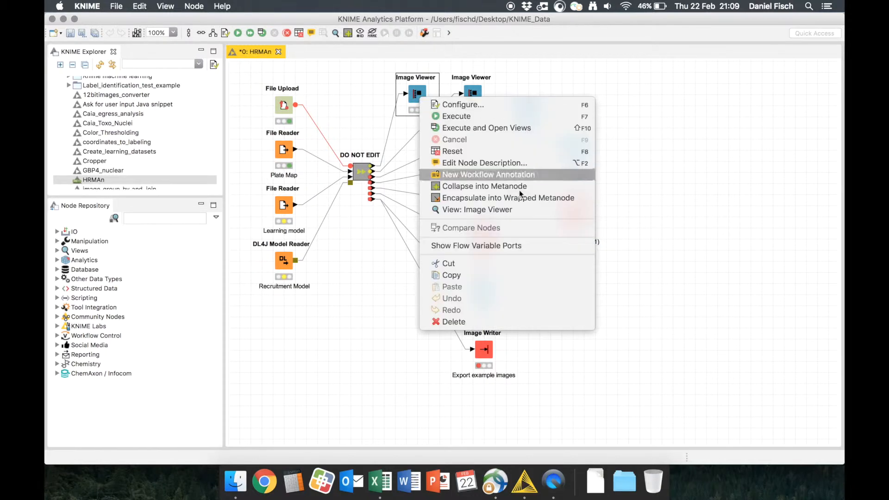
pyautogui.click(502, 212)
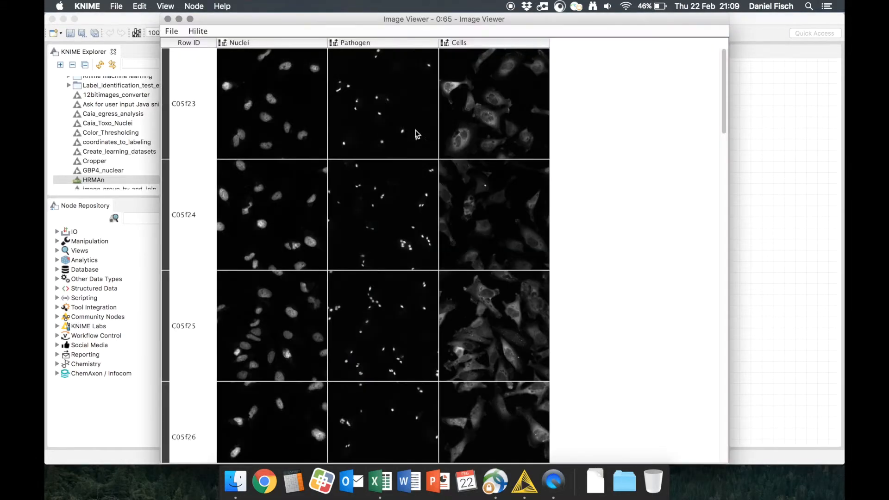
pyautogui.scroll(-20, 417, 135)
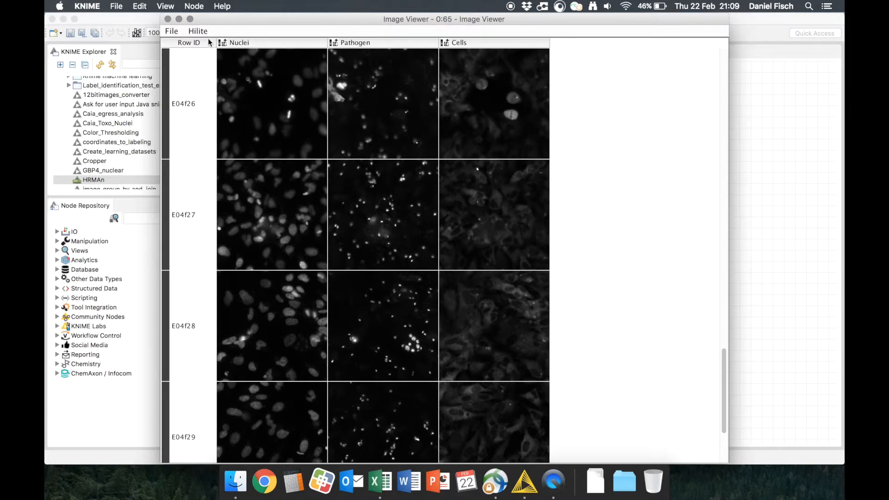
pyautogui.click(168, 19)
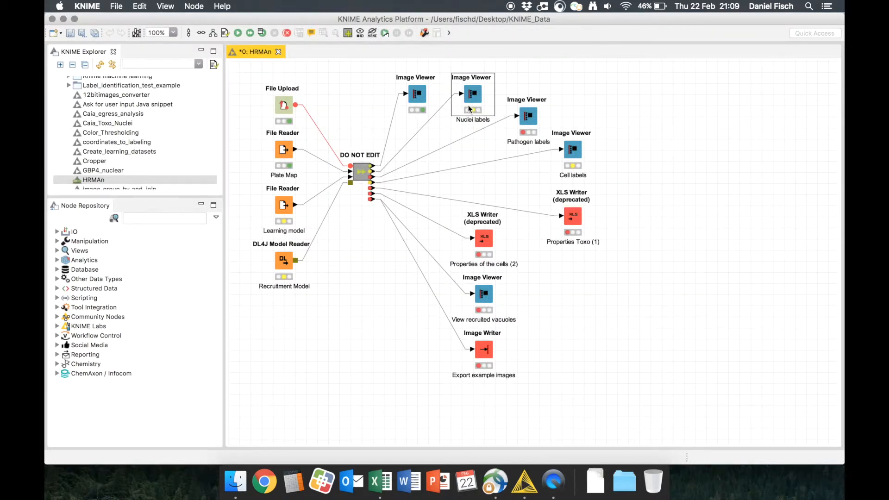
# Run the Nuclei labels Image Viewer node and compare the nuclei segmentation with the nuclei images.
pyautogui.click(526, 119)
pyautogui.click(244, 34)
pyautogui.click(462, 111)
pyautogui.rightClick(471, 94)
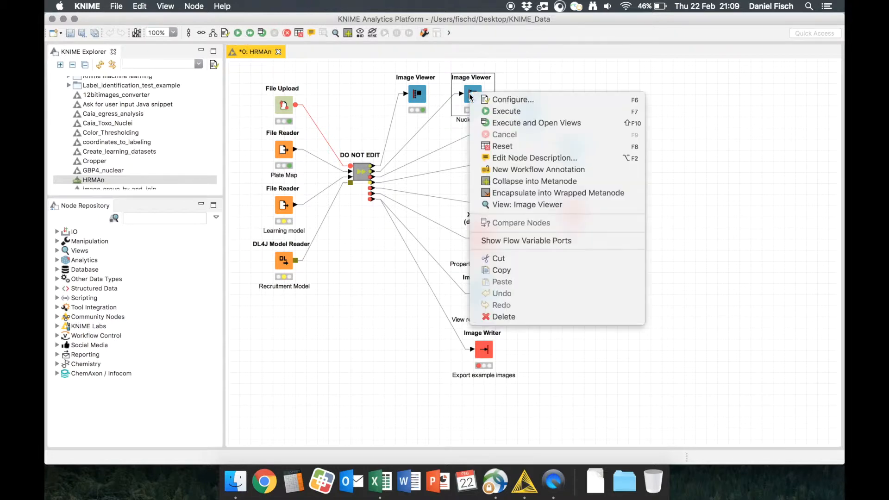
pyautogui.click(510, 205)
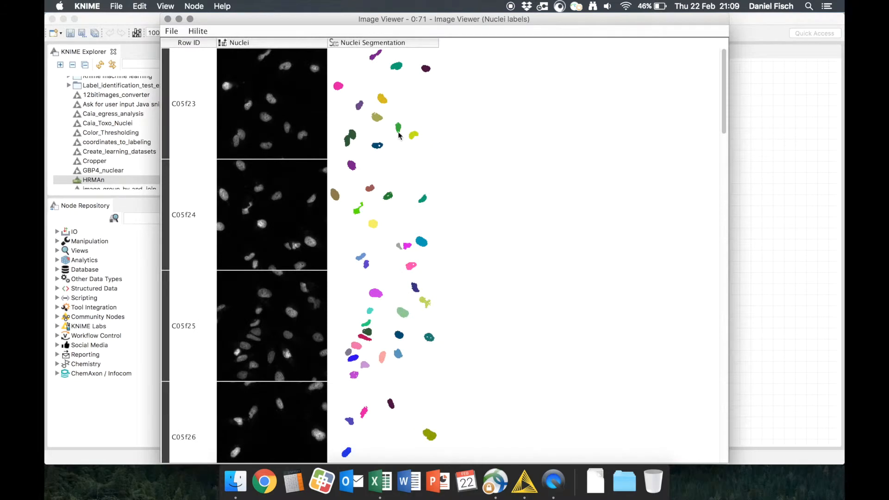
pyautogui.scroll(-5, 397, 129)
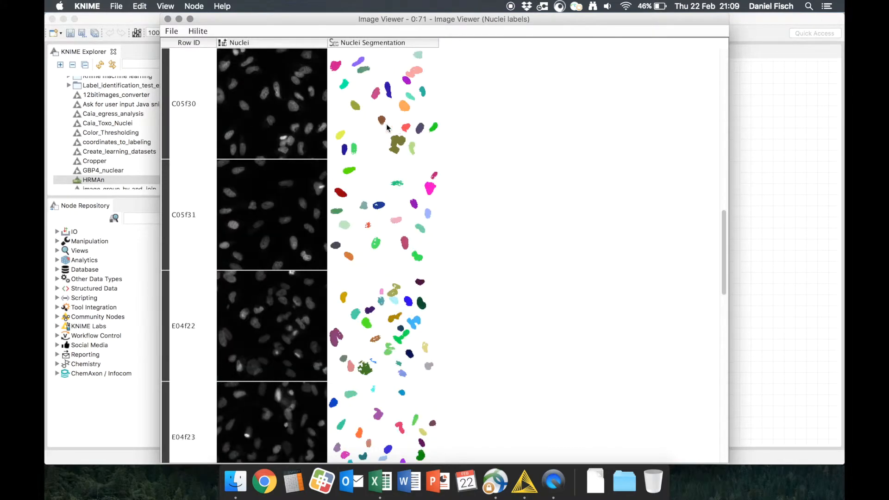
pyautogui.click(168, 18)
# Run the Pathogen labels and Cell labels Image Viewer nodes.
pyautogui.click(528, 116)
pyautogui.press('F7')
pyautogui.click(572, 149)
pyautogui.click(238, 33)
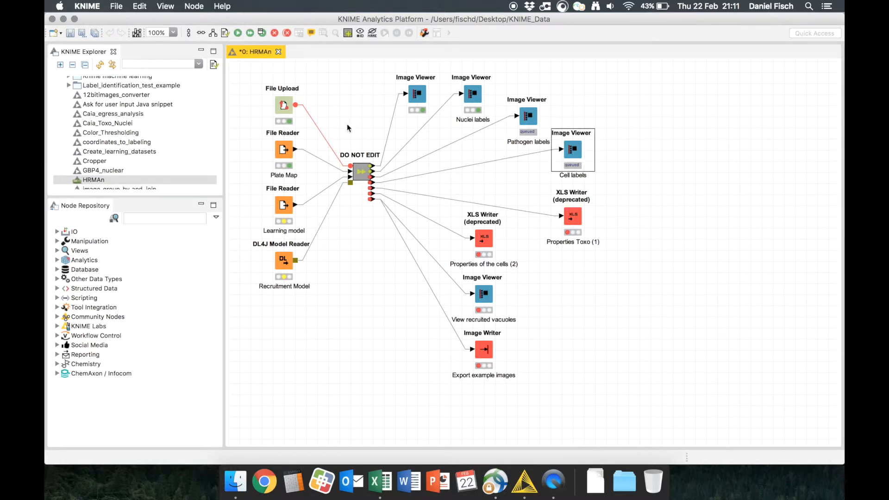
# Compare the cell segmentation with the cell images in the Cell labels viewer, and close it.
pyautogui.rightClick(565, 155)
pyautogui.click(596, 270)
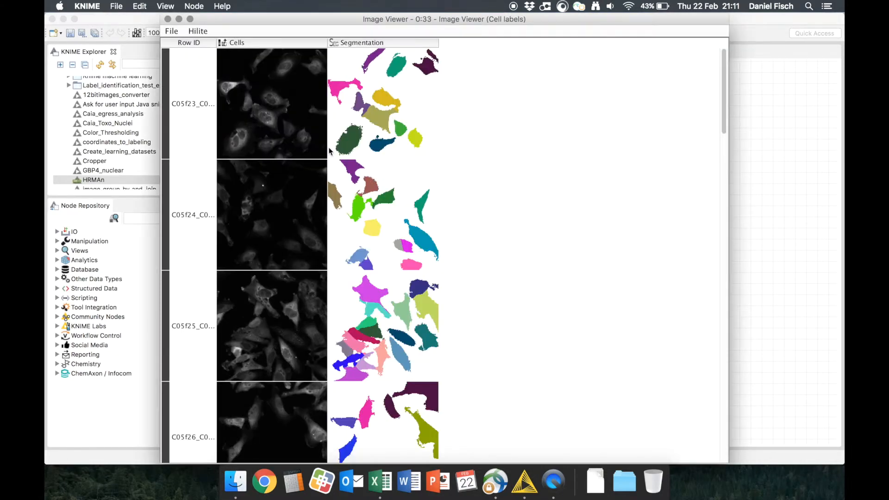
pyautogui.scroll(-10, 360, 98)
pyautogui.scroll(-5, 360, 98)
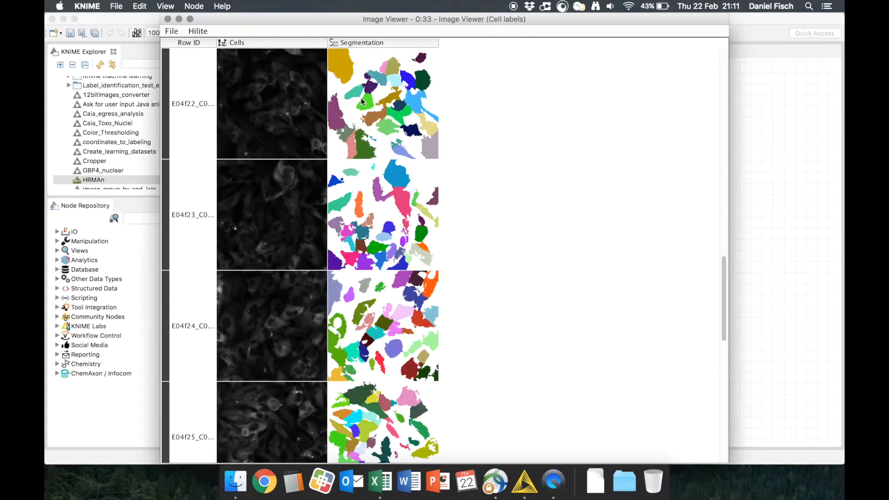
pyautogui.click(167, 19)
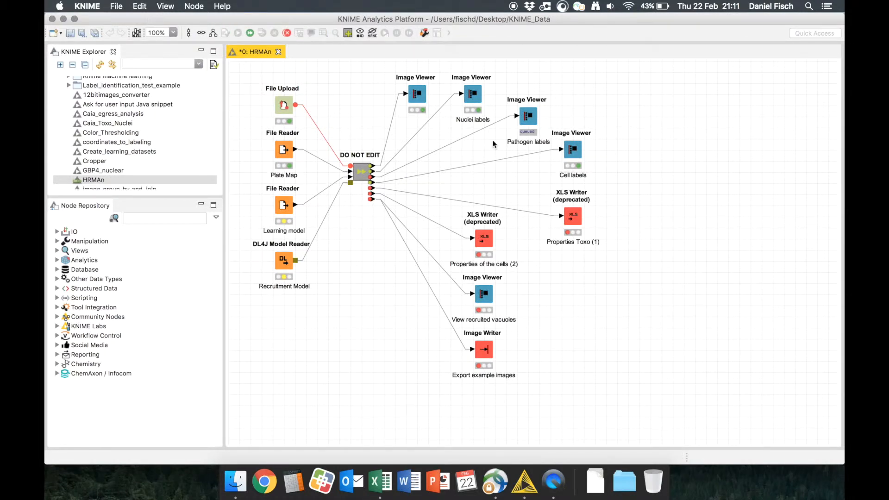
# Examine the Toxo images with their Toxo3 and Toxo_ROI labels in the Pathogen labels viewer, and close it.
pyautogui.click(531, 125)
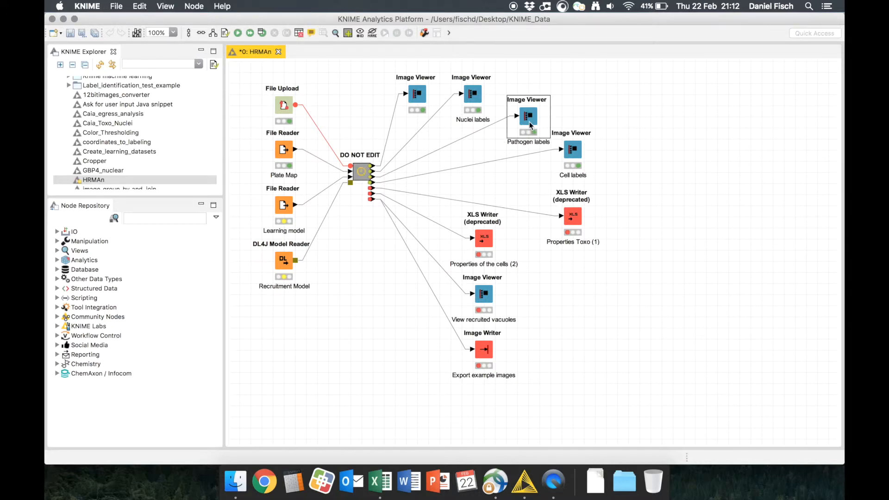
pyautogui.rightClick(530, 125)
pyautogui.click(576, 230)
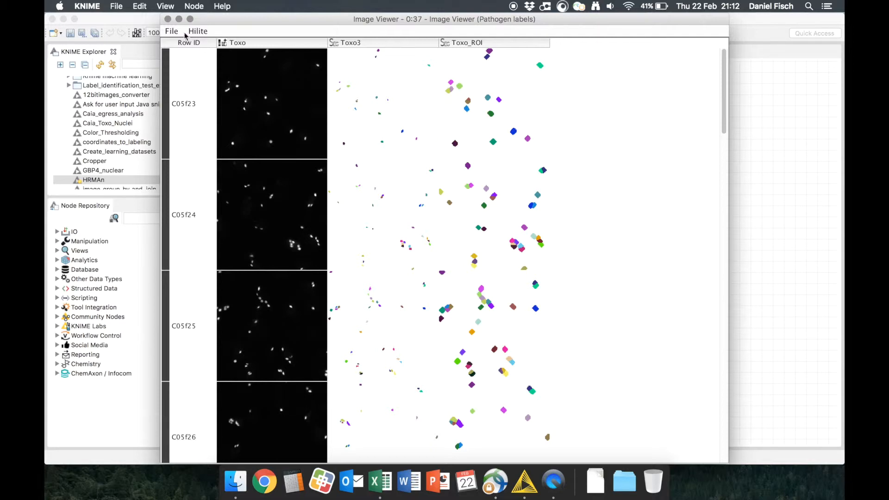
pyautogui.scroll(-5, 345, 108)
pyautogui.scroll(-4, 345, 107)
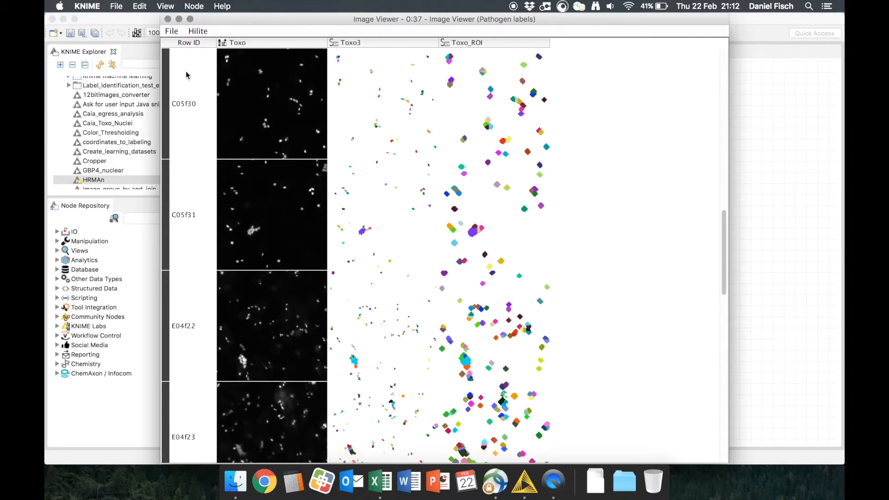
pyautogui.click(167, 19)
# Run the View recruited vacuoles Image Viewer node.
pyautogui.click(574, 230)
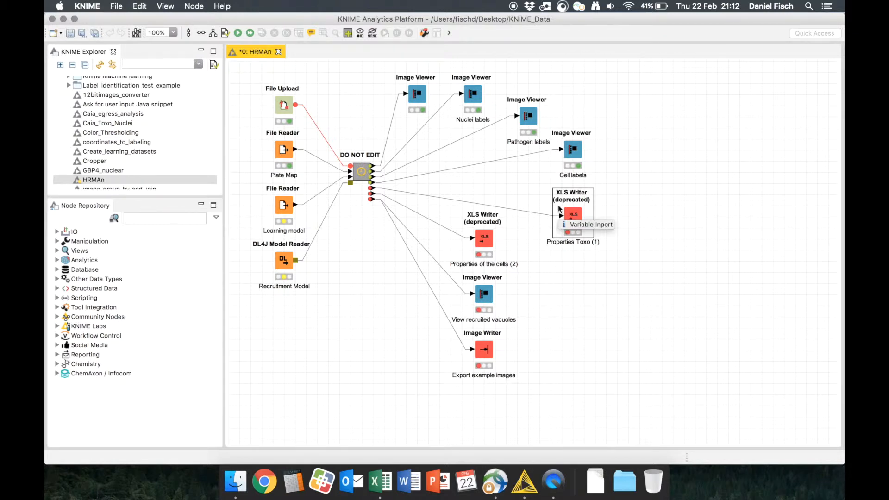
pyautogui.click(489, 300)
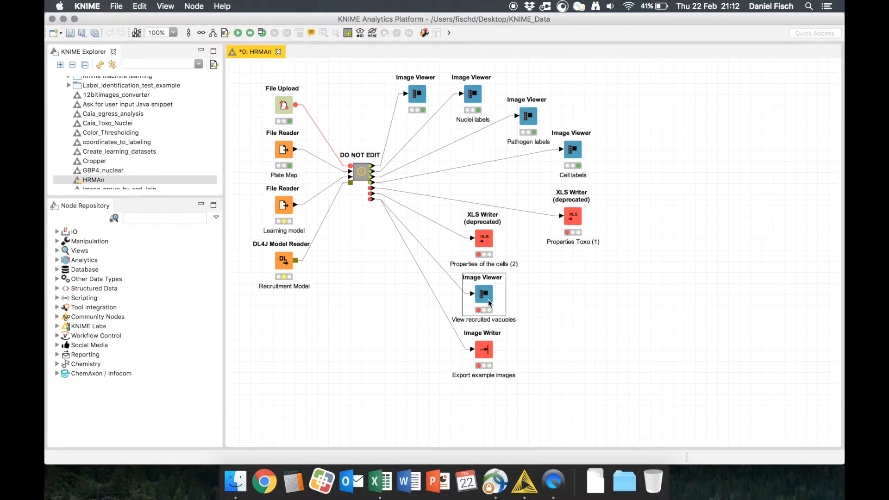
pyautogui.click(238, 33)
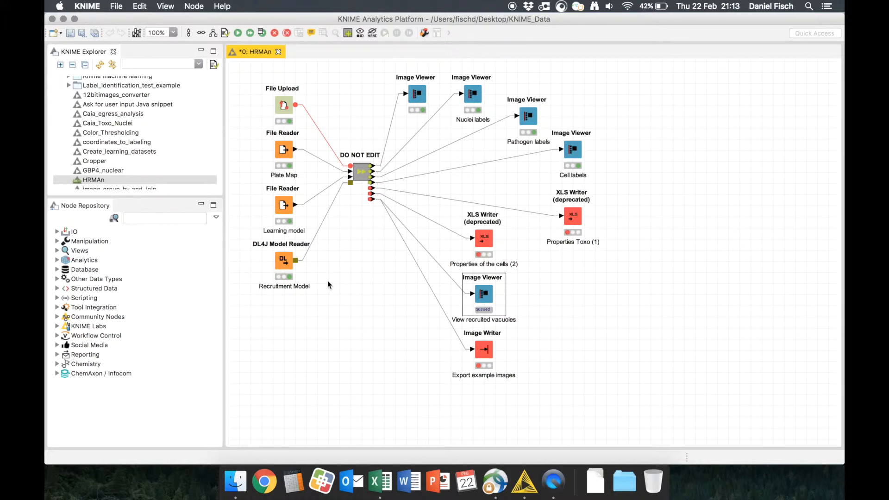
# Browse the recruited vacuoles and enlarge the recruitment image of vacuole C05f23#13.
pyautogui.rightClick(484, 299)
pyautogui.click(530, 339)
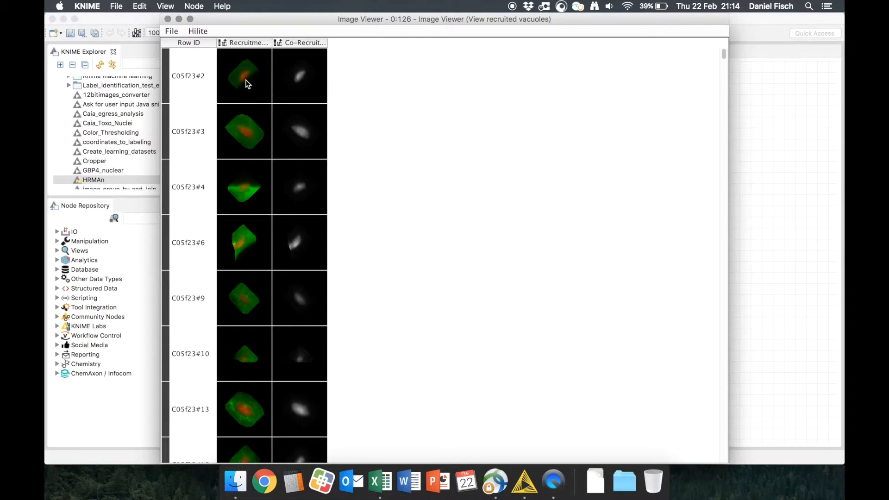
pyautogui.scroll(-5, 246, 84)
pyautogui.click(249, 174)
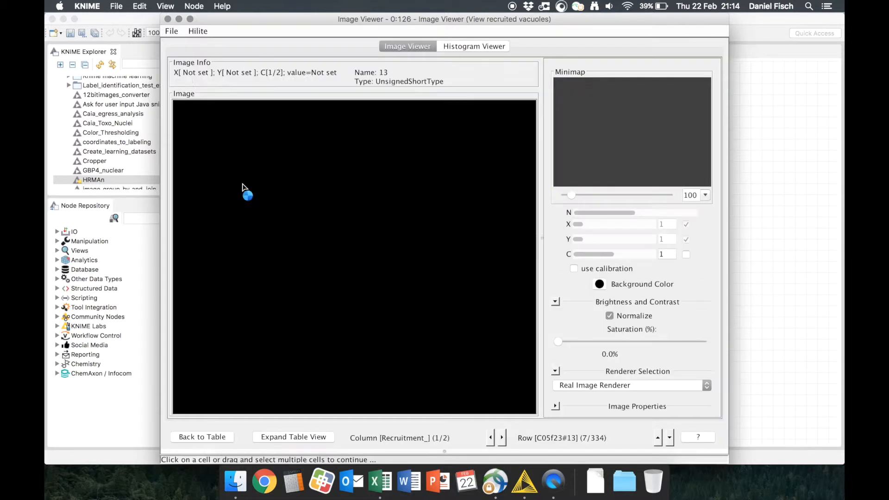
pyautogui.scroll(10, 297, 261)
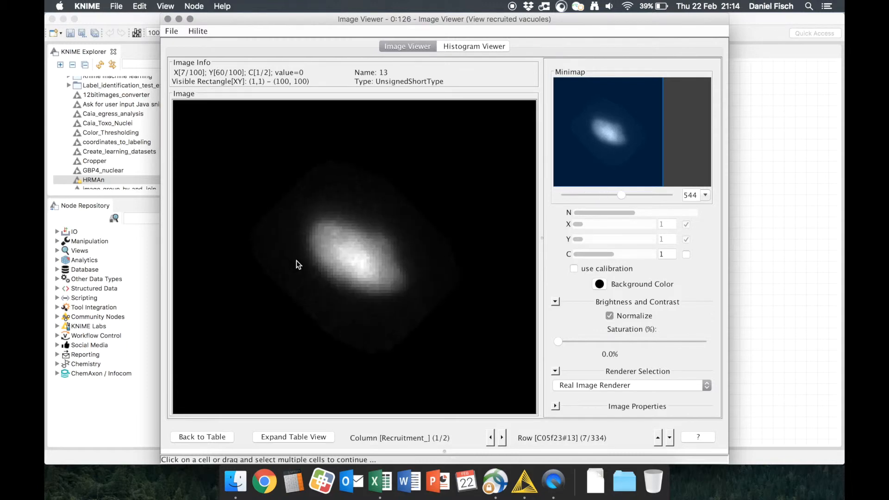
# Display the enlarged vacuole with the RGB Image Renderer (RGB-Dim:2), inspect it and close the viewer.
pyautogui.click(584, 386)
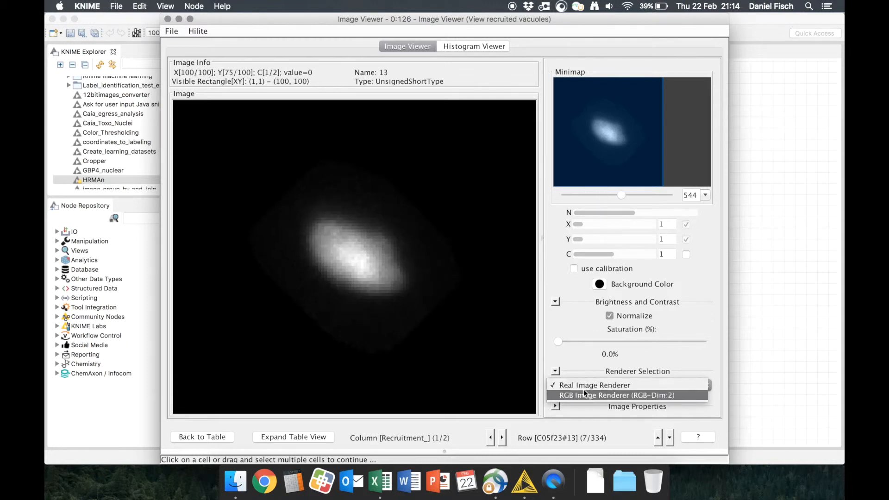
pyautogui.click(613, 395)
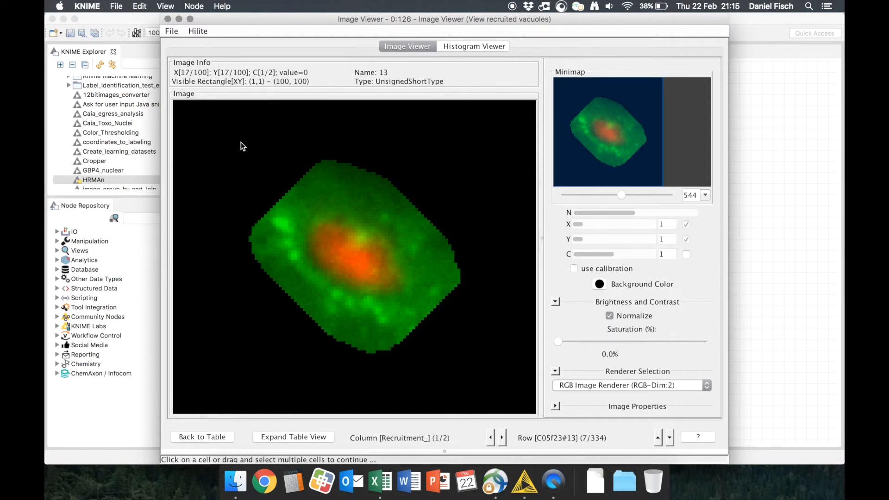
pyautogui.click(167, 20)
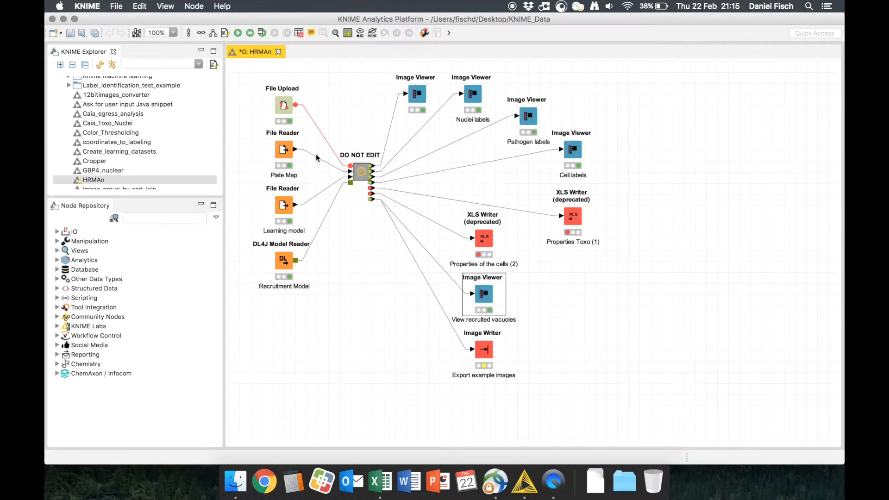
# Configure the Export example images Image Writer to take filenames from <RowID>, keeping the Tutorial data output directory.
pyautogui.click(578, 222)
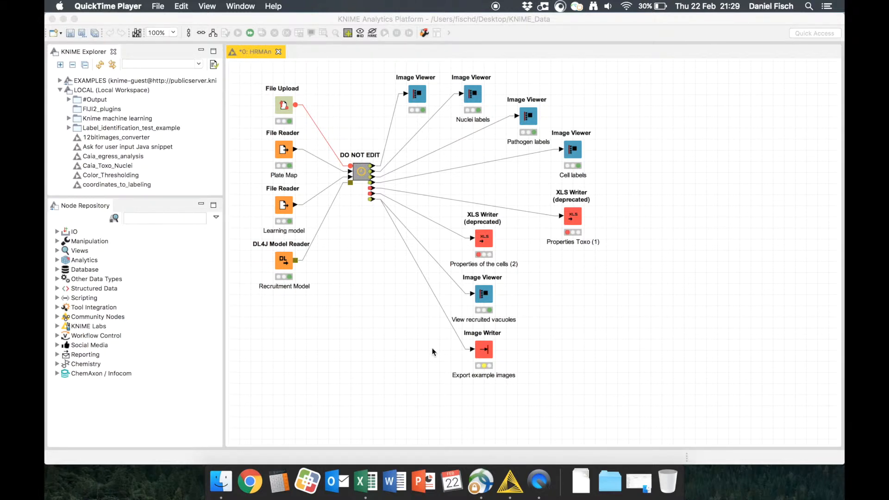
pyautogui.doubleClick(485, 358)
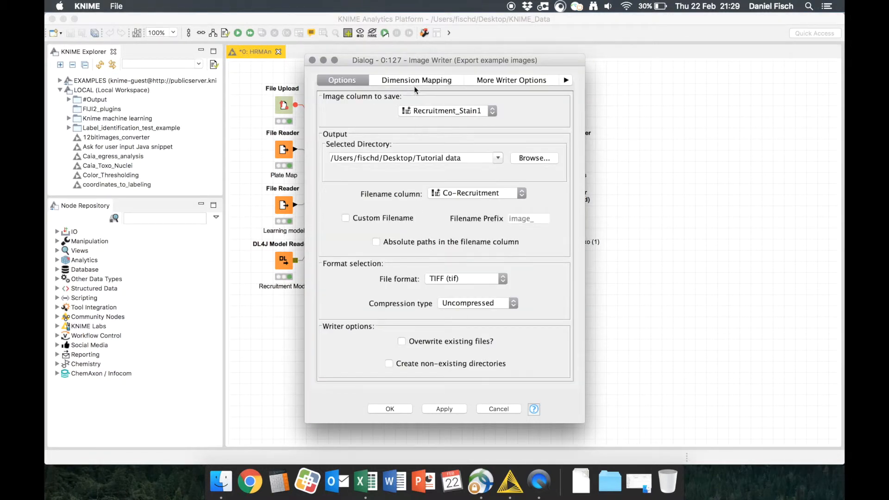
pyautogui.moveTo(422, 61); pyautogui.dragTo(395, 36)
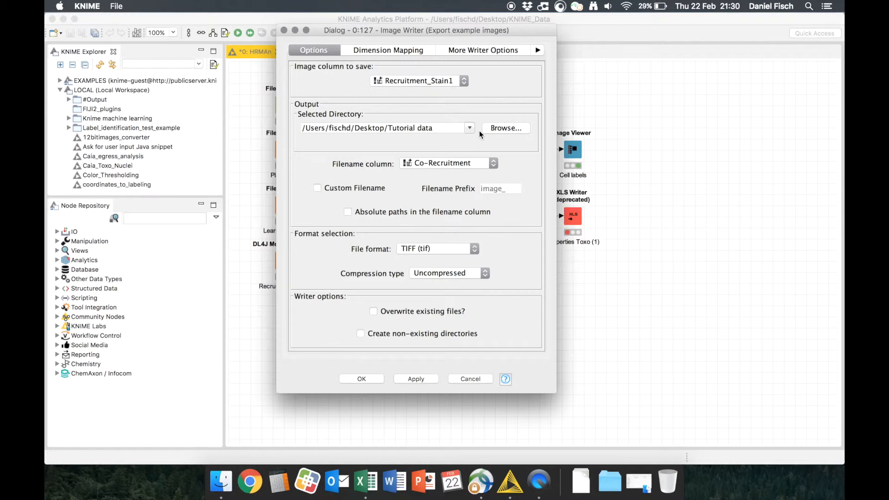
pyautogui.click(499, 133)
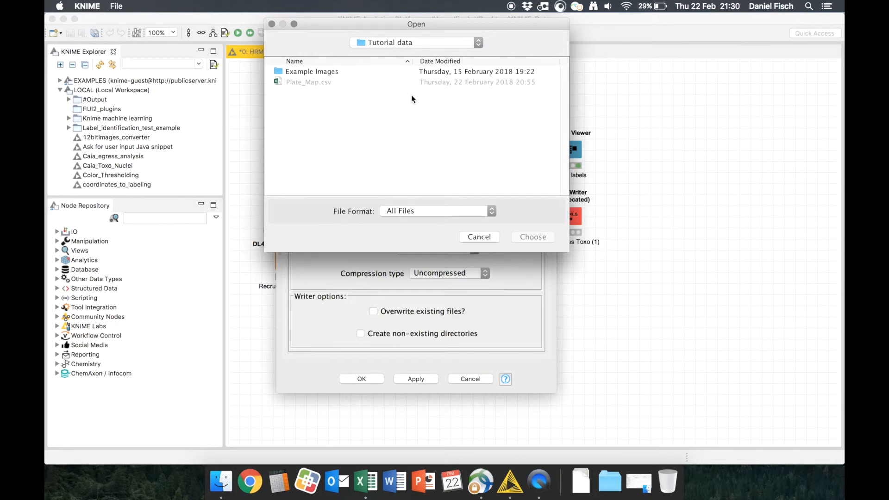
pyautogui.click(467, 238)
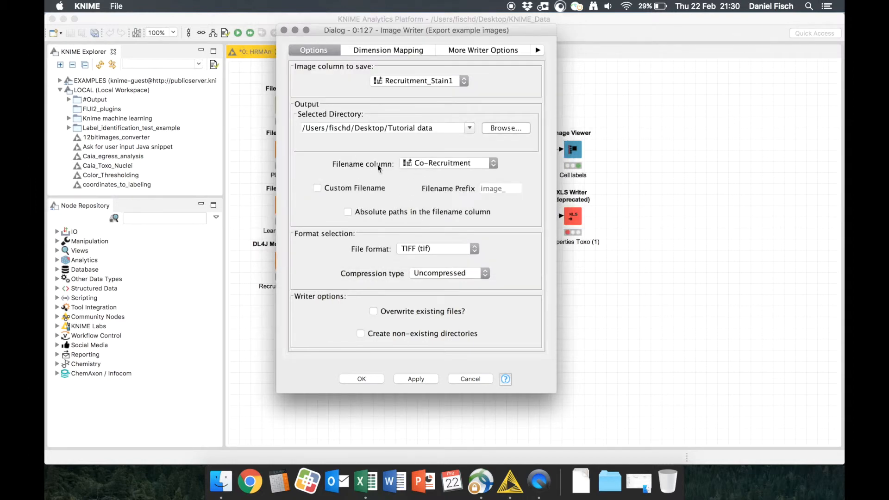
pyautogui.click(433, 165)
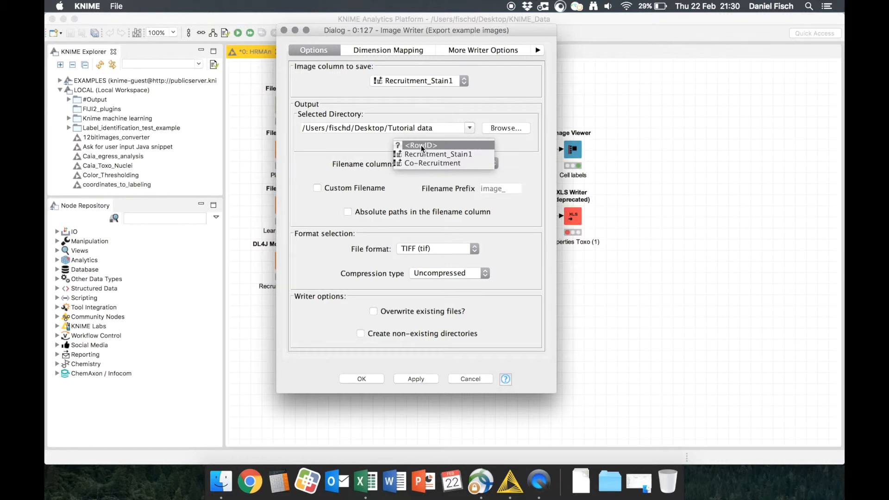
pyautogui.click(421, 145)
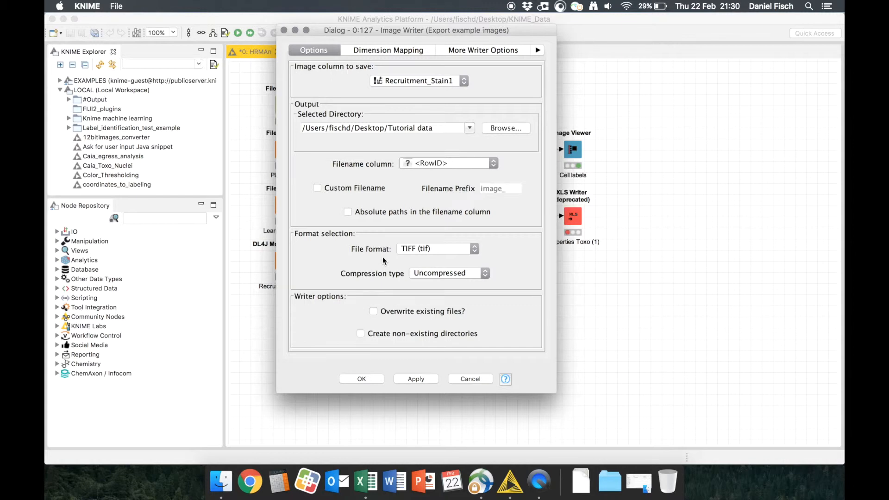
pyautogui.click(360, 379)
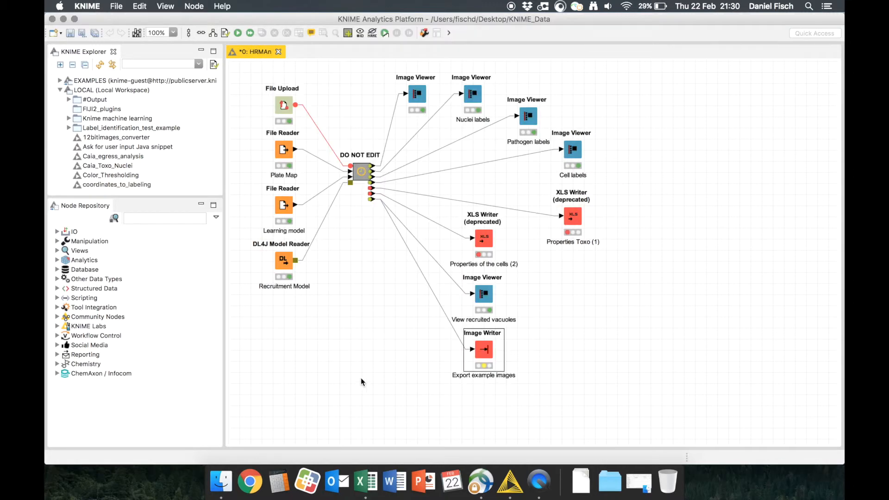
# Run the Properties Toxo (1) XLS Writer, acknowledge the analysis summary and answer 2 (No) for adding a scaling factor.
pyautogui.click(570, 234)
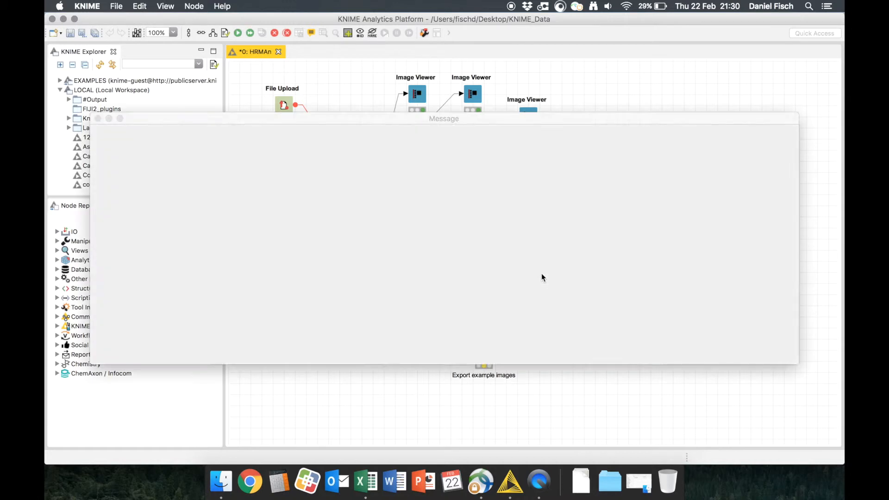
pyautogui.moveTo(428, 122); pyautogui.dragTo(436, 90)
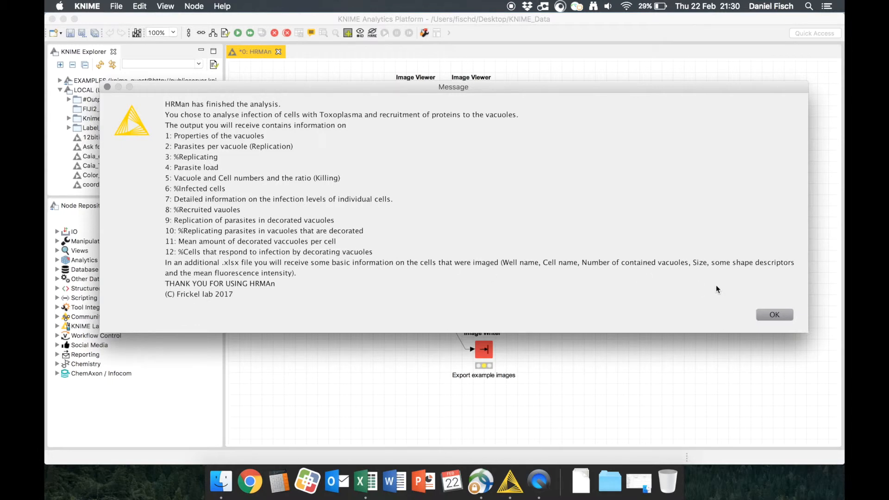
pyautogui.click(774, 315)
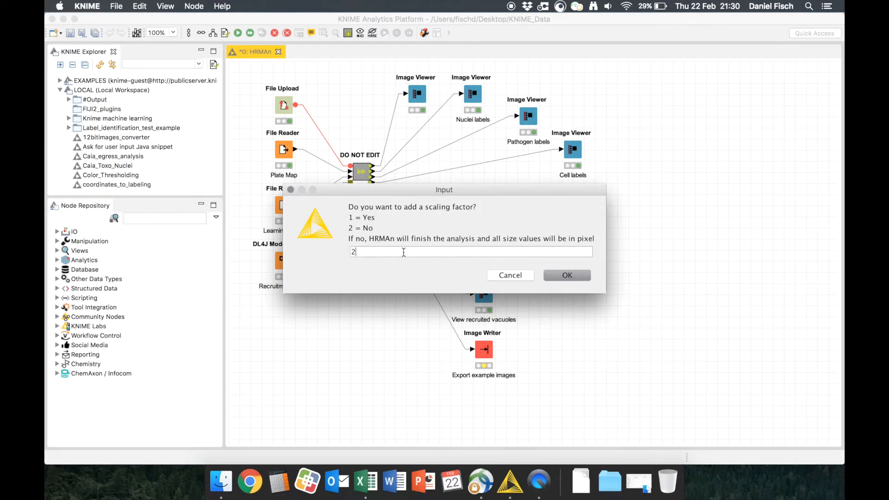
pyautogui.press('Return')
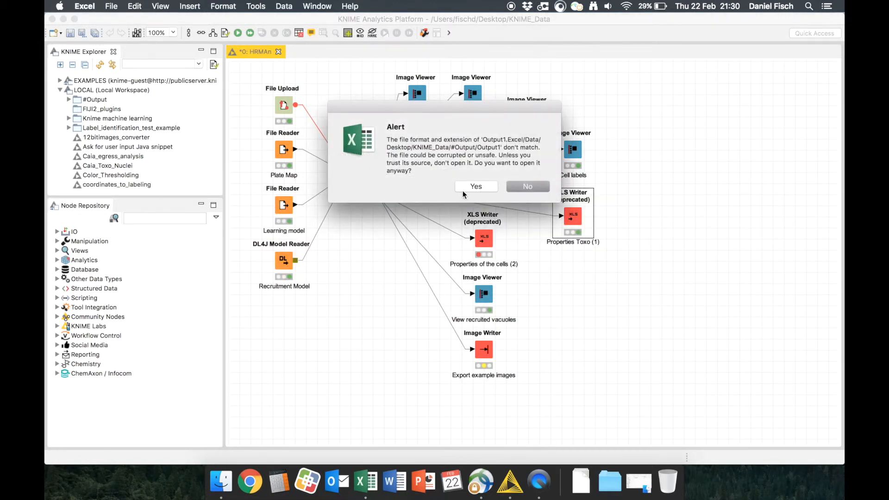
# Allow the exported Output1 workbook to open in Excel and enlarge its window to the screen width.
pyautogui.click(465, 190)
pyautogui.moveTo(468, 253); pyautogui.dragTo(843, 393)
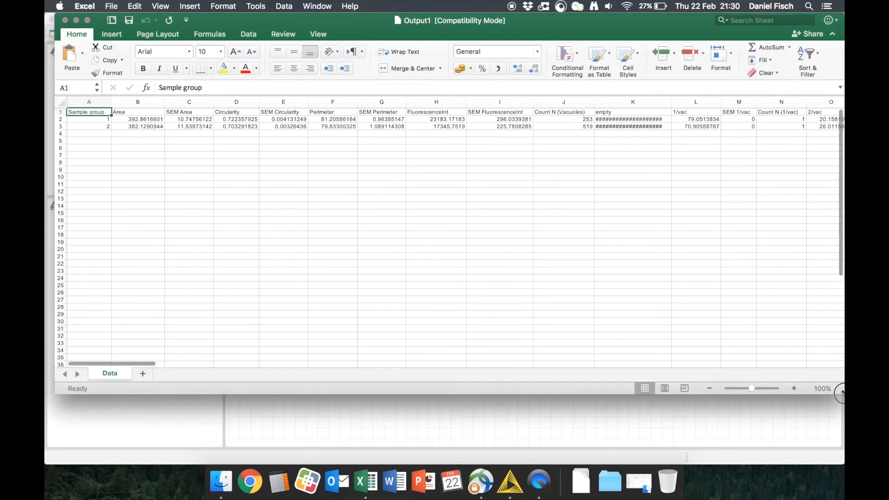
pyautogui.moveTo(55, 394); pyautogui.dragTo(46, 417)
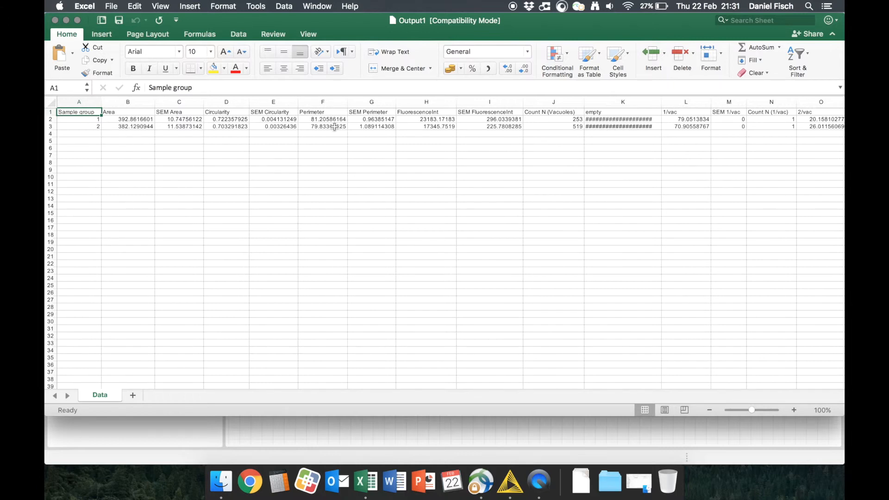
# Examine the vacuole properties, the parasites-per-vacuole distribution and the %Replicating column in the Output1 data.
pyautogui.click(713, 127)
pyautogui.hscroll(6, 713, 126)
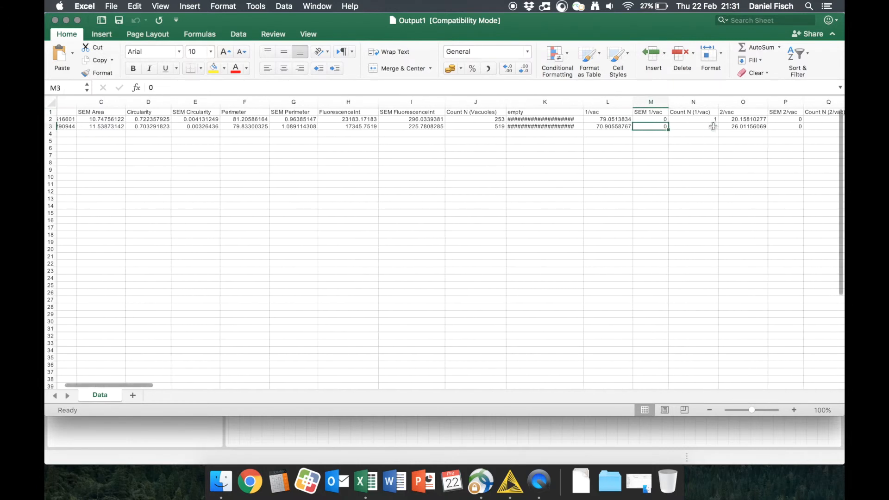
pyautogui.hscroll(3, 713, 126)
pyautogui.moveTo(301, 119); pyautogui.dragTo(627, 133)
pyautogui.click(520, 154)
pyautogui.hscroll(9, 520, 155)
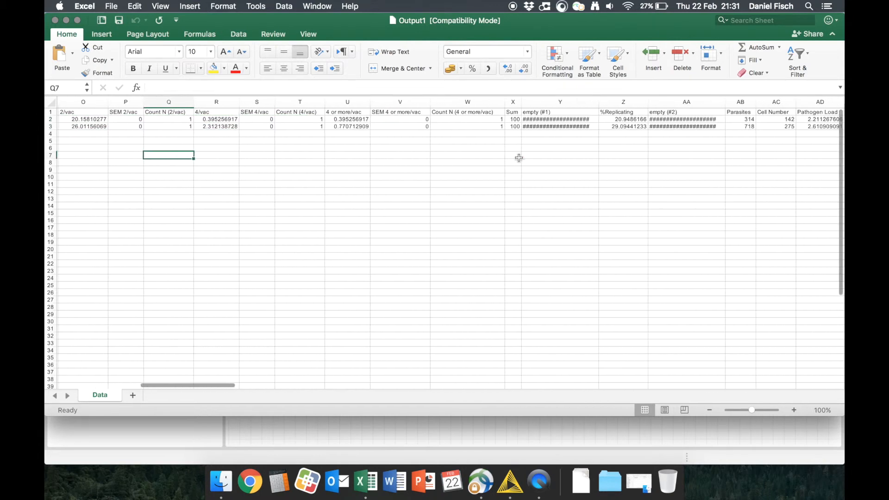
pyautogui.click(620, 122)
# Review the Pathogen Load, Vacuole to cell ratio and %Infected columns and the infection levels per cell.
pyautogui.hscroll(6, 619, 123)
pyautogui.click(578, 125)
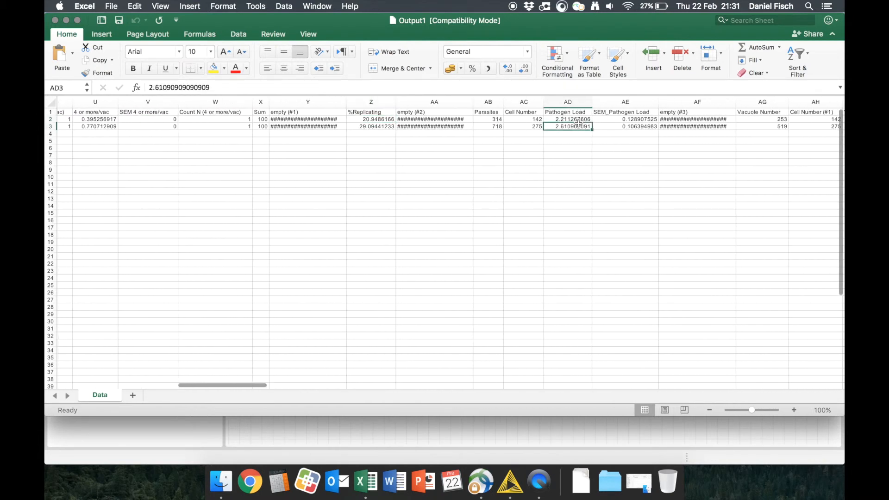
pyautogui.hscroll(4, 578, 123)
pyautogui.hscroll(3, 578, 123)
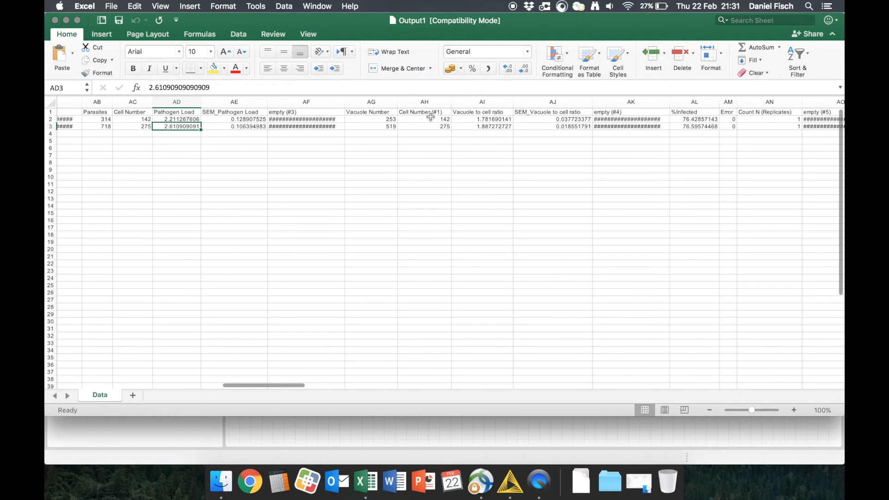
pyautogui.moveTo(469, 115); pyautogui.dragTo(469, 126)
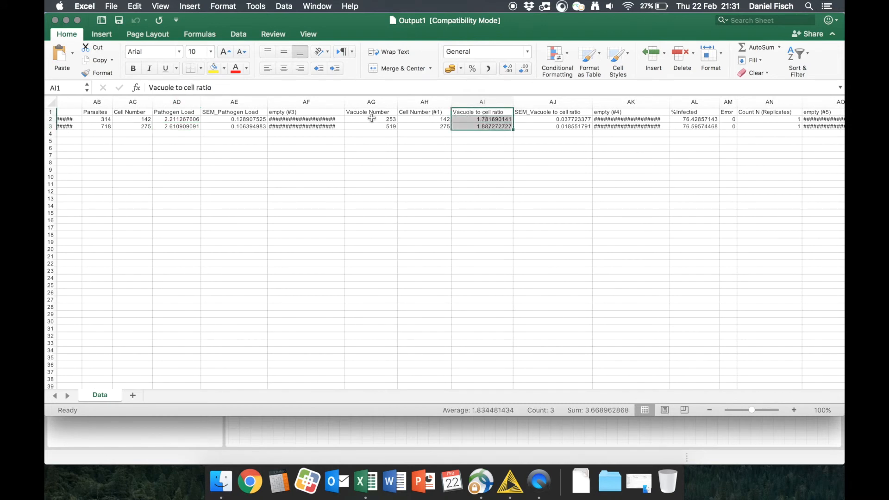
pyautogui.hscroll(5, 411, 183)
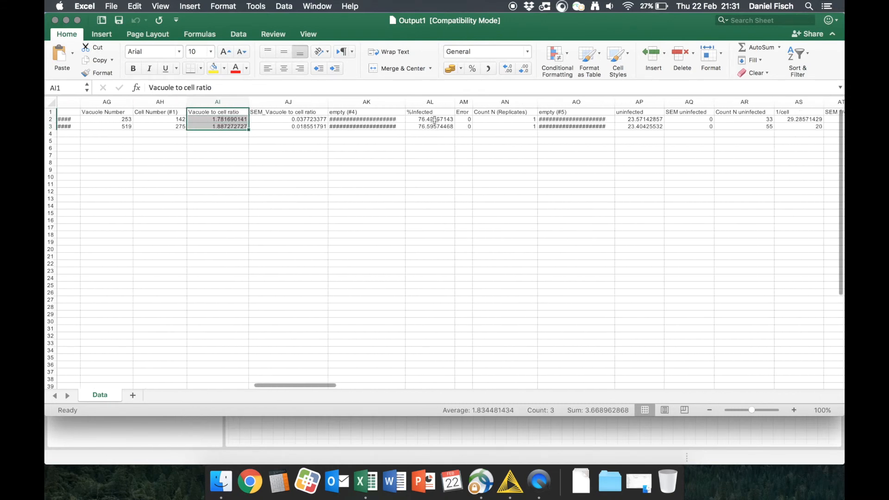
pyautogui.hscroll(6, 452, 163)
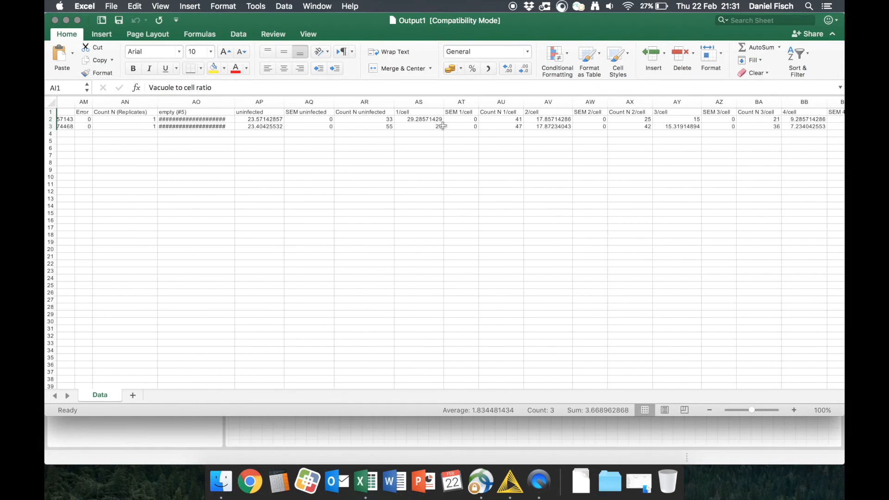
pyautogui.hscroll(12, 323, 112)
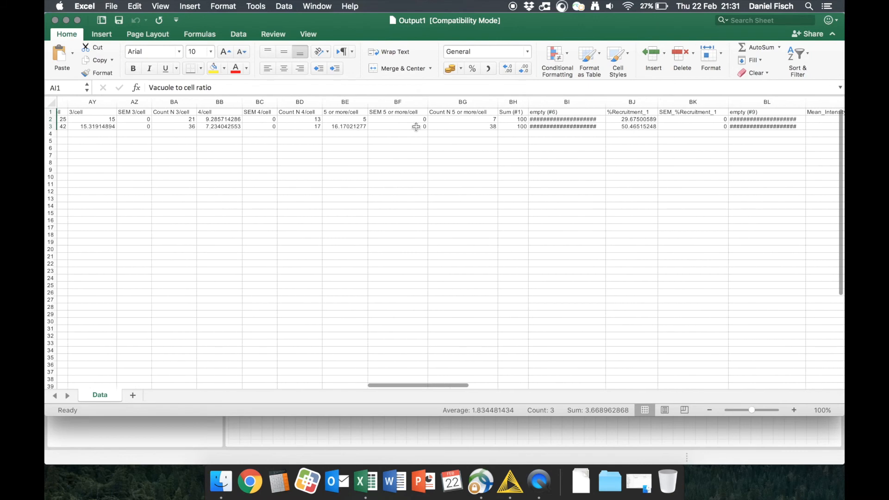
# Examine the %Recruitment_1 values and the mean intensity, mean radius and maximum intensity of the Stain1 coat for both sample groups.
pyautogui.hscroll(4, 416, 127)
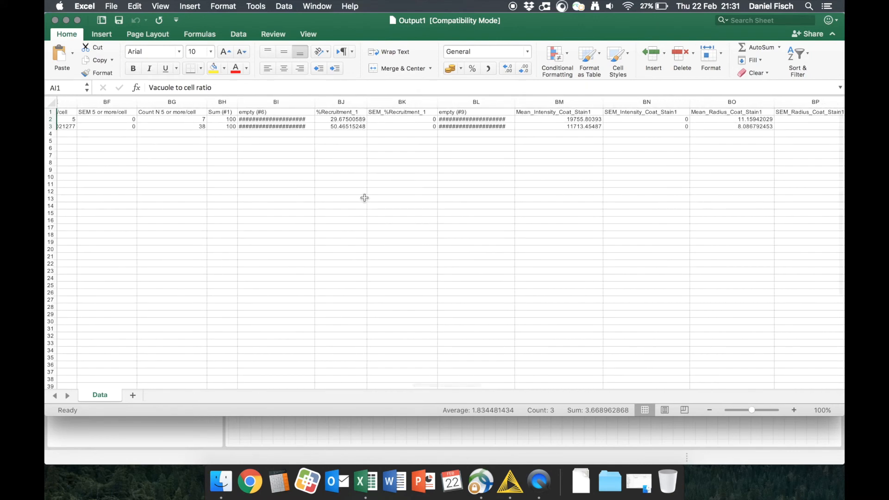
pyautogui.moveTo(344, 119); pyautogui.dragTo(345, 124)
pyautogui.hscroll(6, 380, 157)
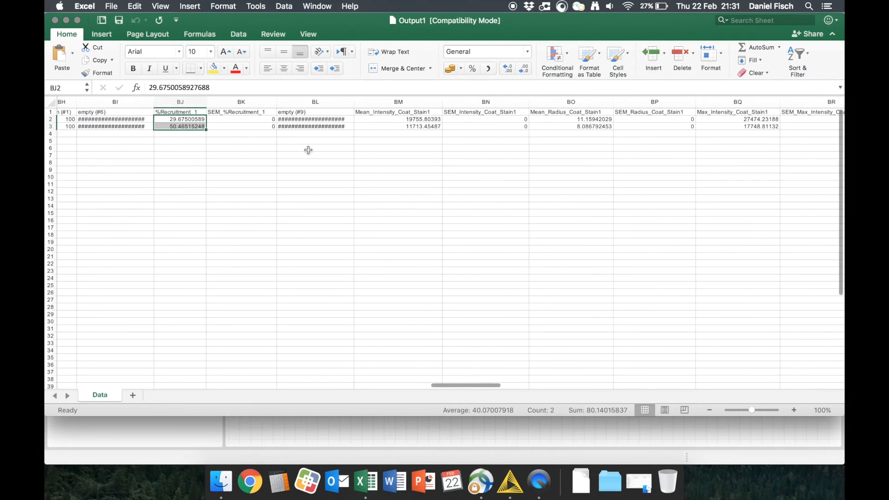
pyautogui.hscroll(4, 258, 195)
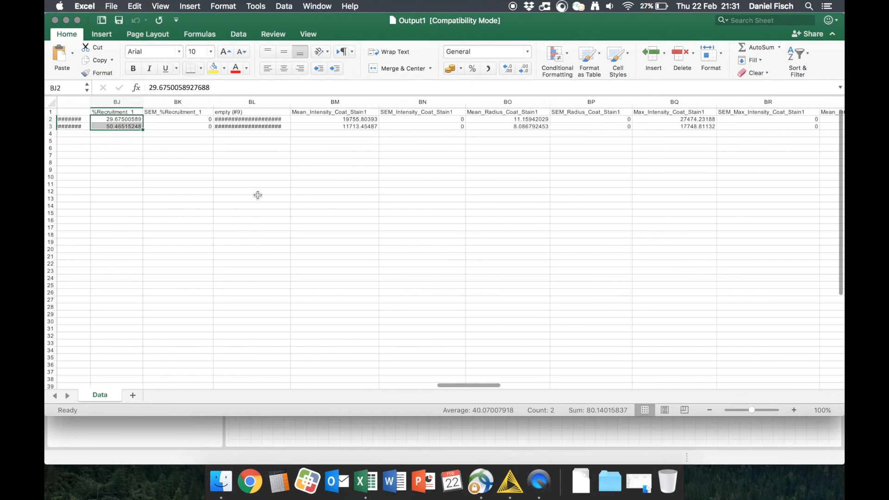
pyautogui.click(348, 120)
pyautogui.moveTo(348, 120); pyautogui.dragTo(348, 127)
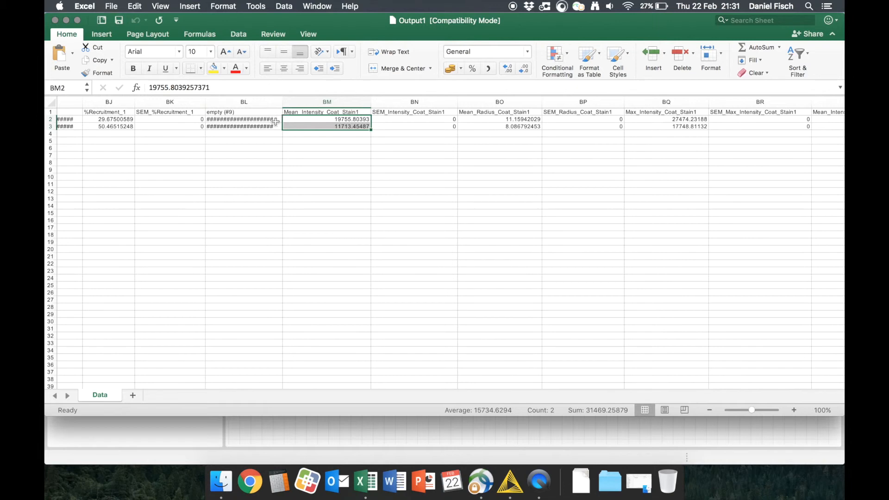
pyautogui.hscroll(9, 317, 164)
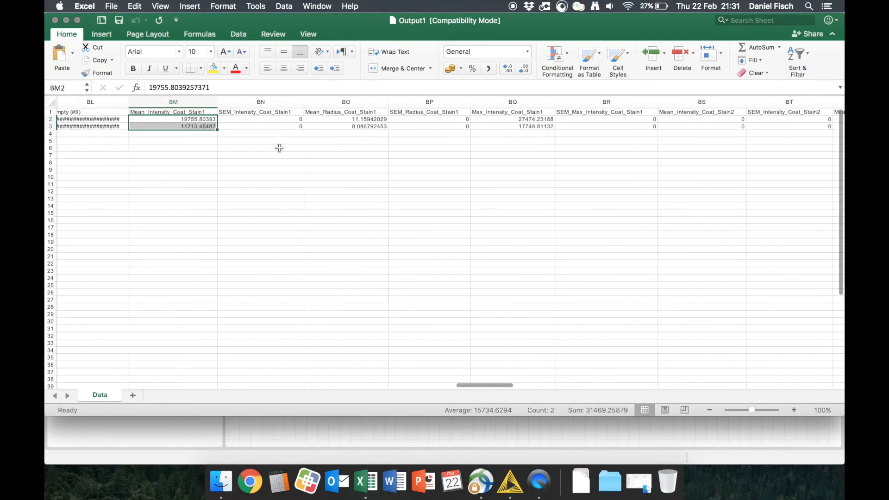
pyautogui.hscroll(1, 279, 148)
pyautogui.moveTo(296, 119); pyautogui.dragTo(302, 124)
pyautogui.hscroll(1, 268, 150)
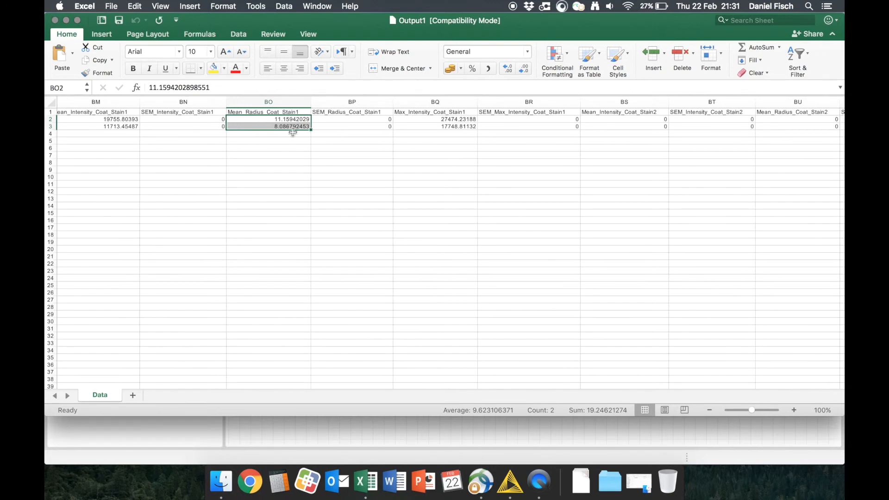
pyautogui.hscroll(5, 278, 131)
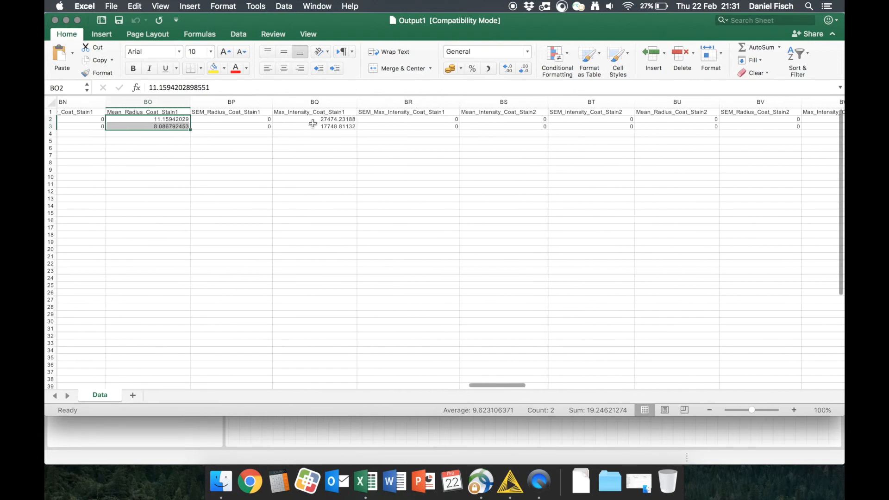
pyautogui.hscroll(4, 310, 135)
# Compare the parasites-per-vacuole distribution and %Replicating values between recruited and non-recruited vacuoles.
pyautogui.hscroll(20, 310, 137)
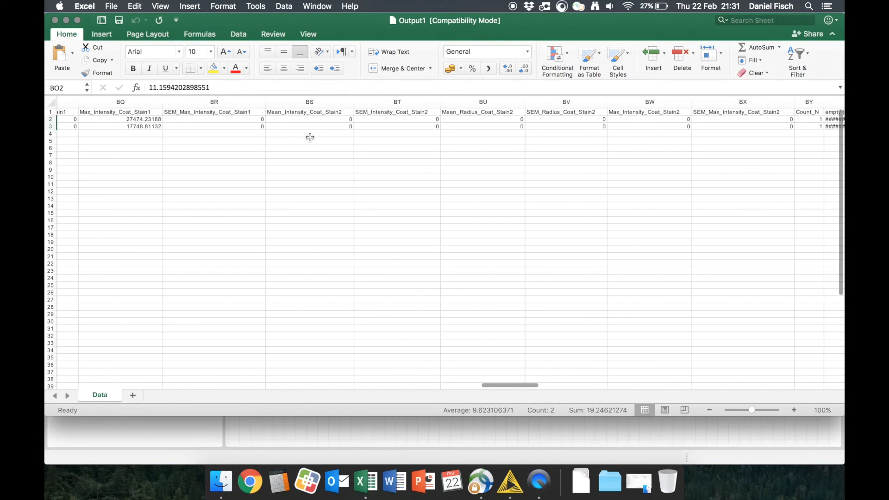
pyautogui.hscroll(5, 310, 137)
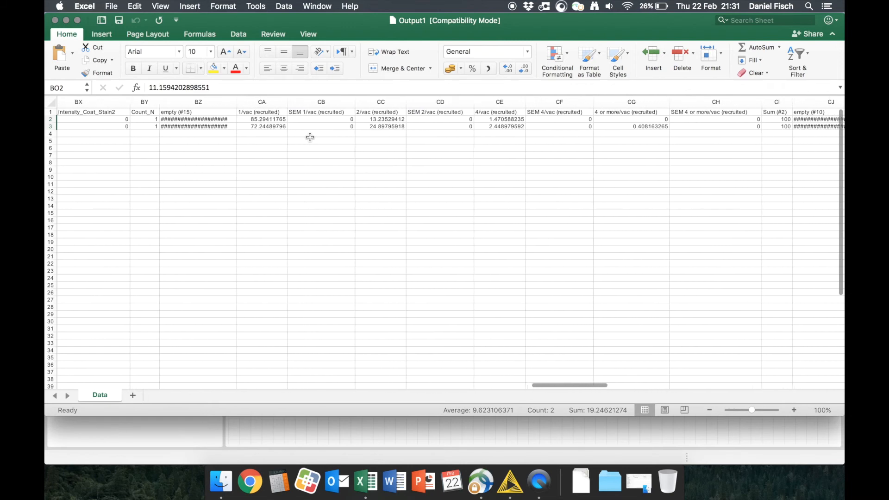
pyautogui.hscroll(2, 309, 137)
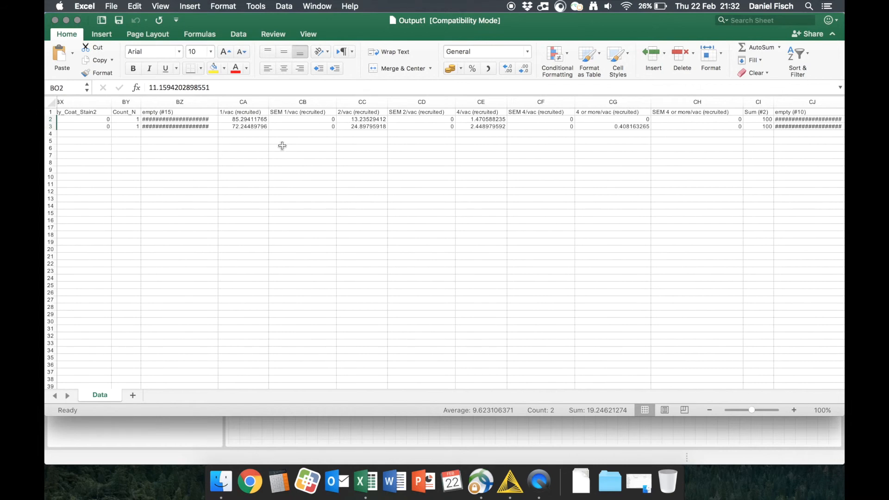
pyautogui.moveTo(245, 119); pyautogui.dragTo(620, 121)
pyautogui.hscroll(10, 645, 155)
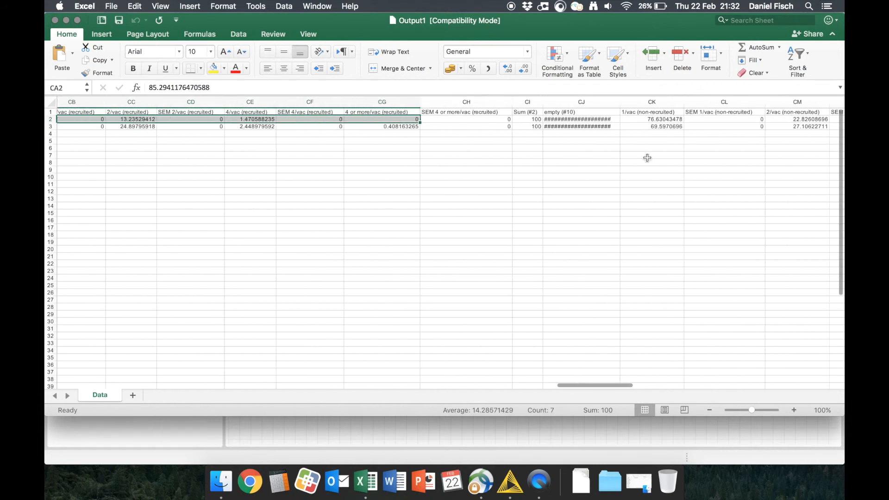
pyautogui.click(611, 154)
pyautogui.moveTo(398, 126); pyautogui.dragTo(707, 126)
pyautogui.hscroll(2, 548, 184)
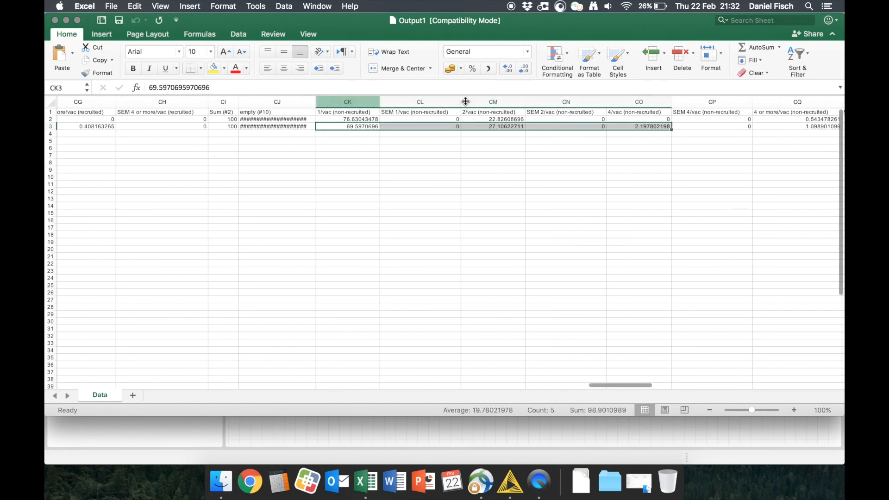
pyautogui.hscroll(5, 531, 155)
pyautogui.hscroll(6, 531, 155)
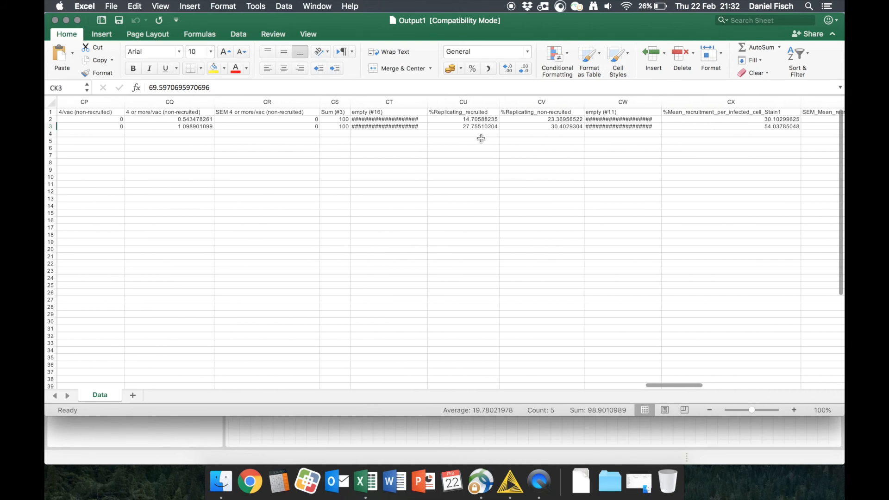
# Check %Replicating for recruited and non-recruited vacuoles and examine the %Mean_recruitment_per_infected_cell_Stain1 values of both sample rows.
pyautogui.moveTo(482, 120); pyautogui.dragTo(515, 124)
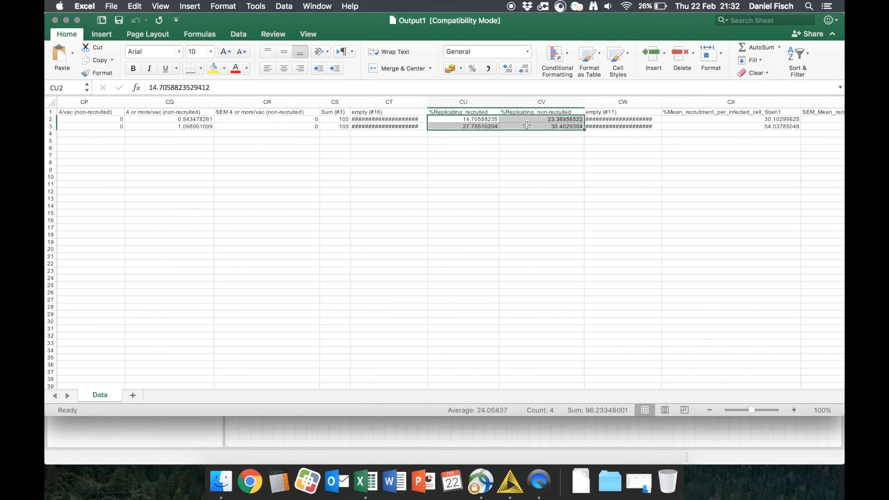
pyautogui.hscroll(2, 462, 179)
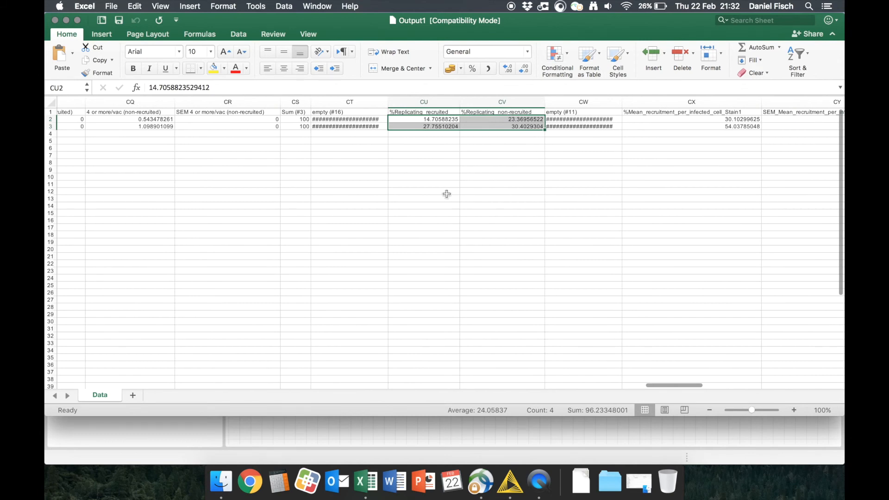
pyautogui.hscroll(6, 429, 213)
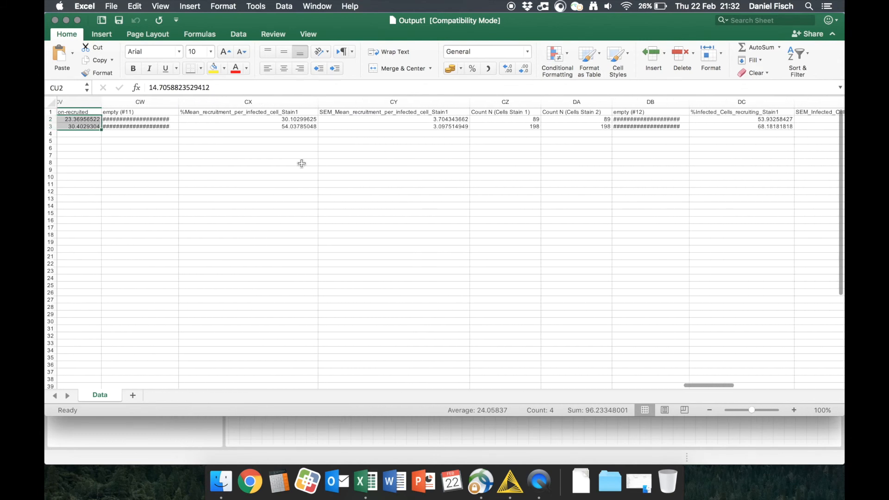
pyautogui.click(208, 112)
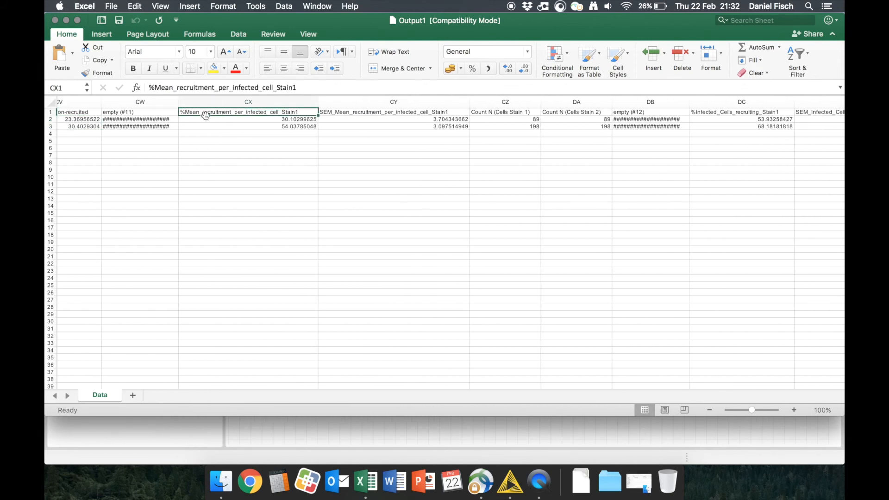
pyautogui.click(271, 170)
pyautogui.click(256, 119)
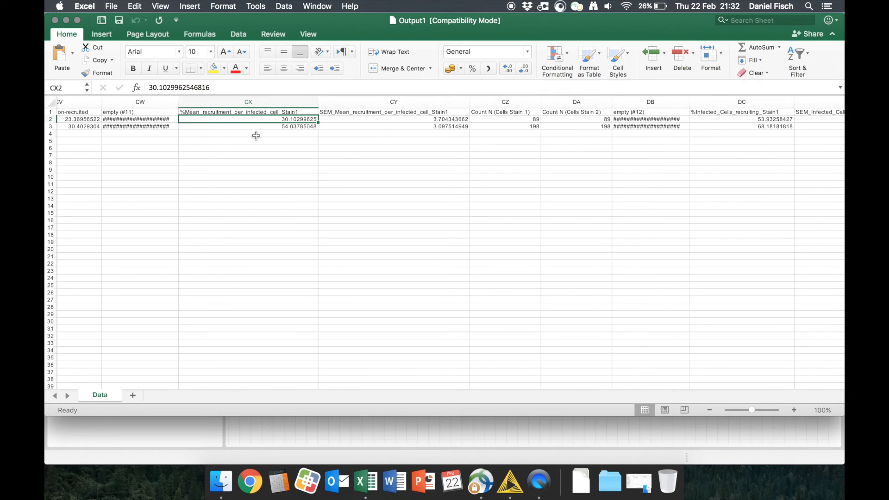
# Examine the %Infected_Cells_recruiting_Stain1 column and its SEM for both sample rows.
pyautogui.hscroll(10, 257, 135)
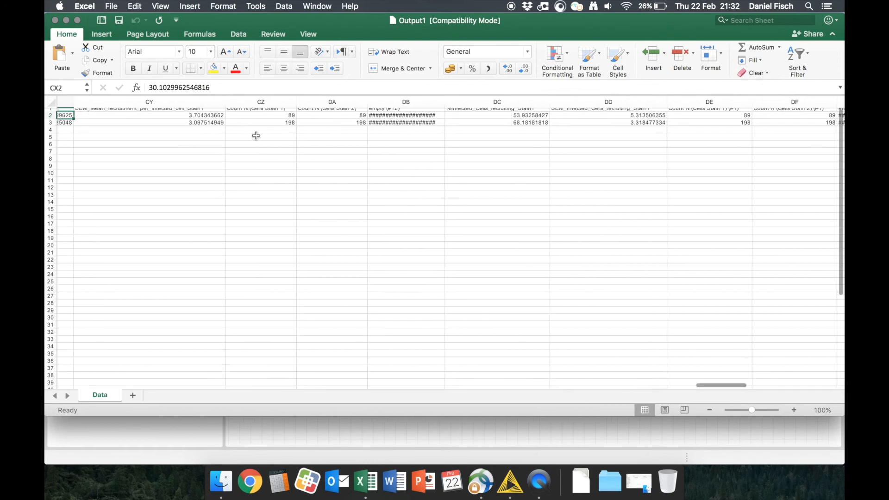
pyautogui.click(329, 113)
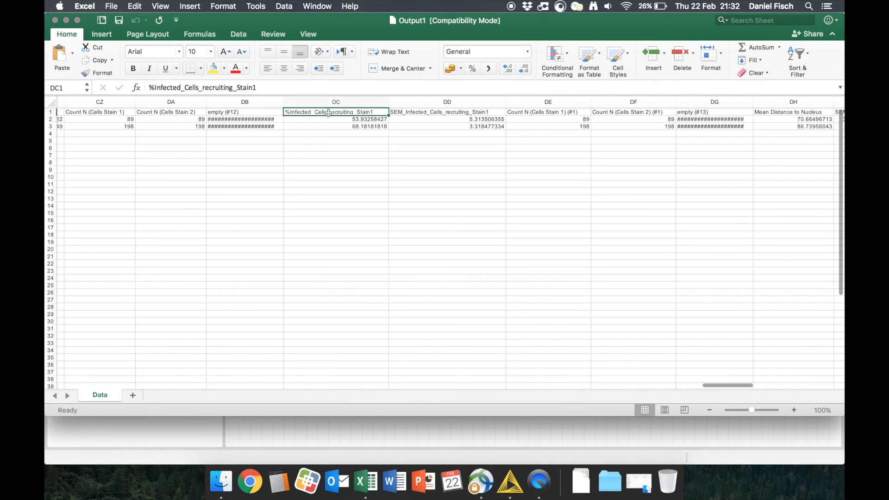
pyautogui.hscroll(3, 348, 166)
pyautogui.hscroll(1, 348, 165)
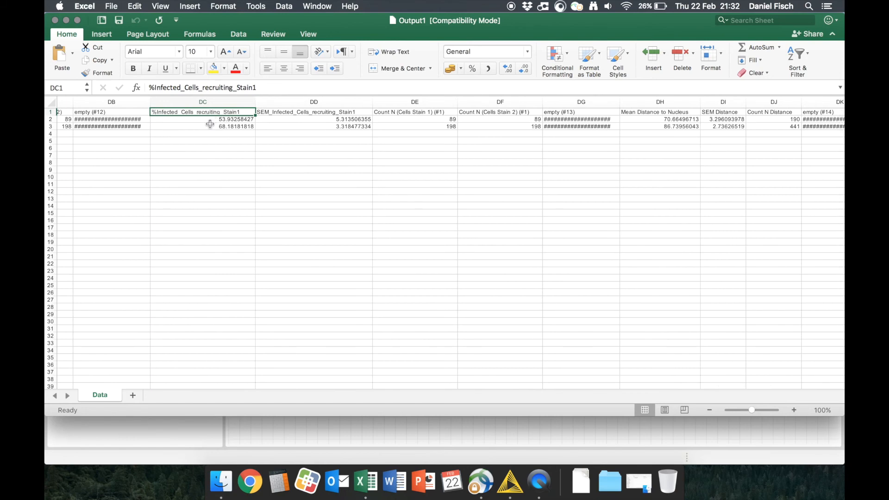
# Review the Mean Distance to Nucleus values at the end of the data, then return to the infected-cell recruitment columns.
pyautogui.hscroll(4, 226, 156)
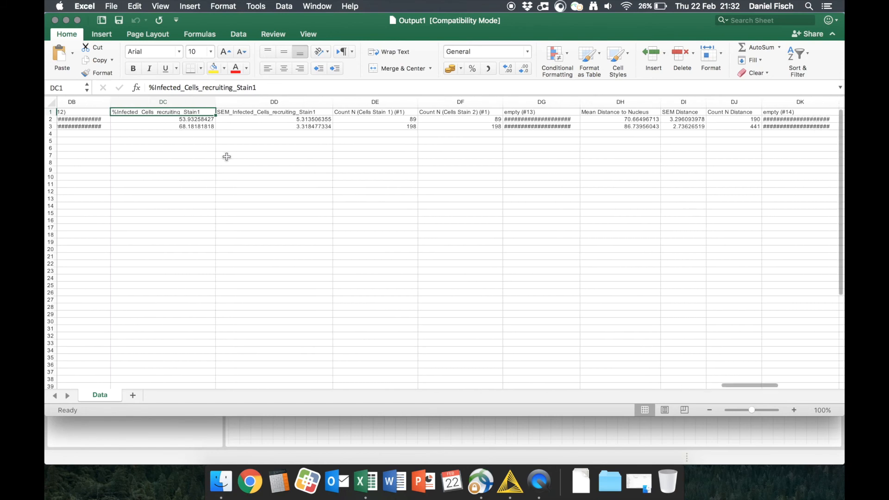
pyautogui.click(508, 120)
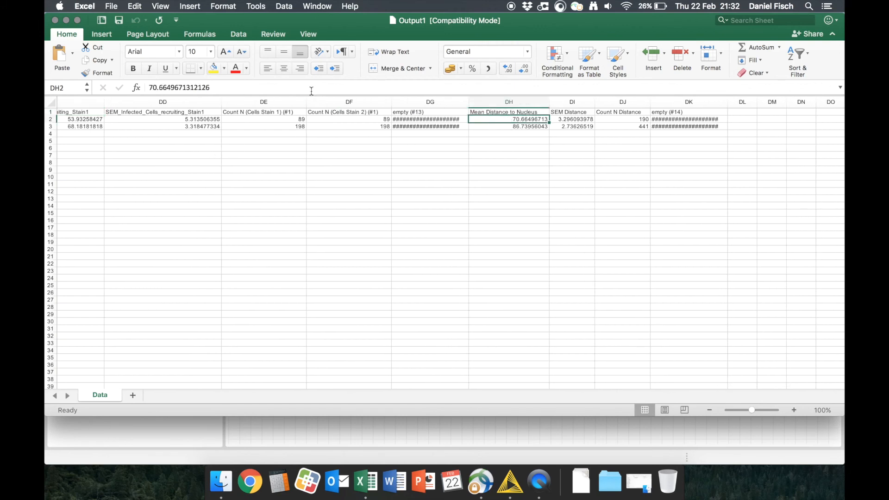
pyautogui.hscroll(-1, 382, 184)
pyautogui.hscroll(-5, 382, 184)
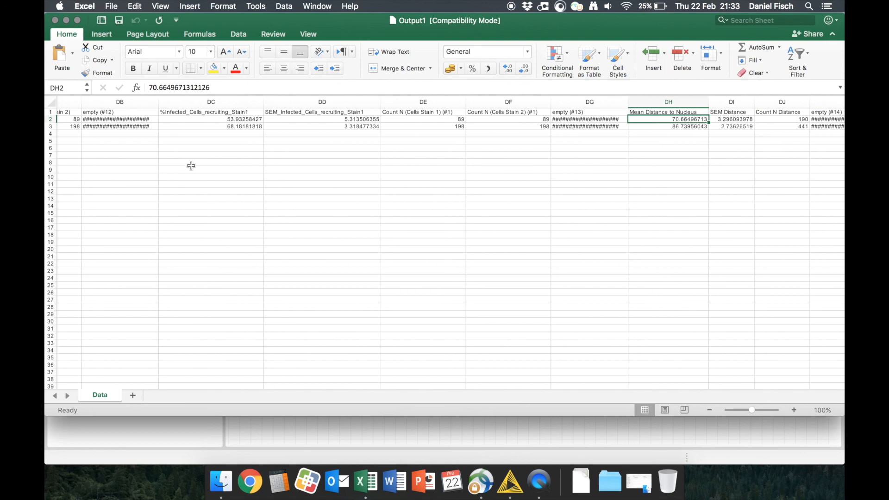
pyautogui.moveTo(123, 156); pyautogui.dragTo(127, 175)
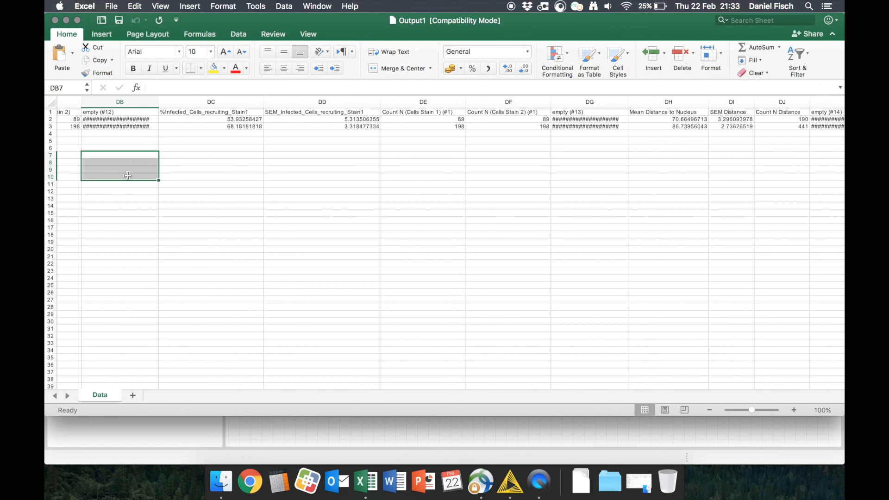